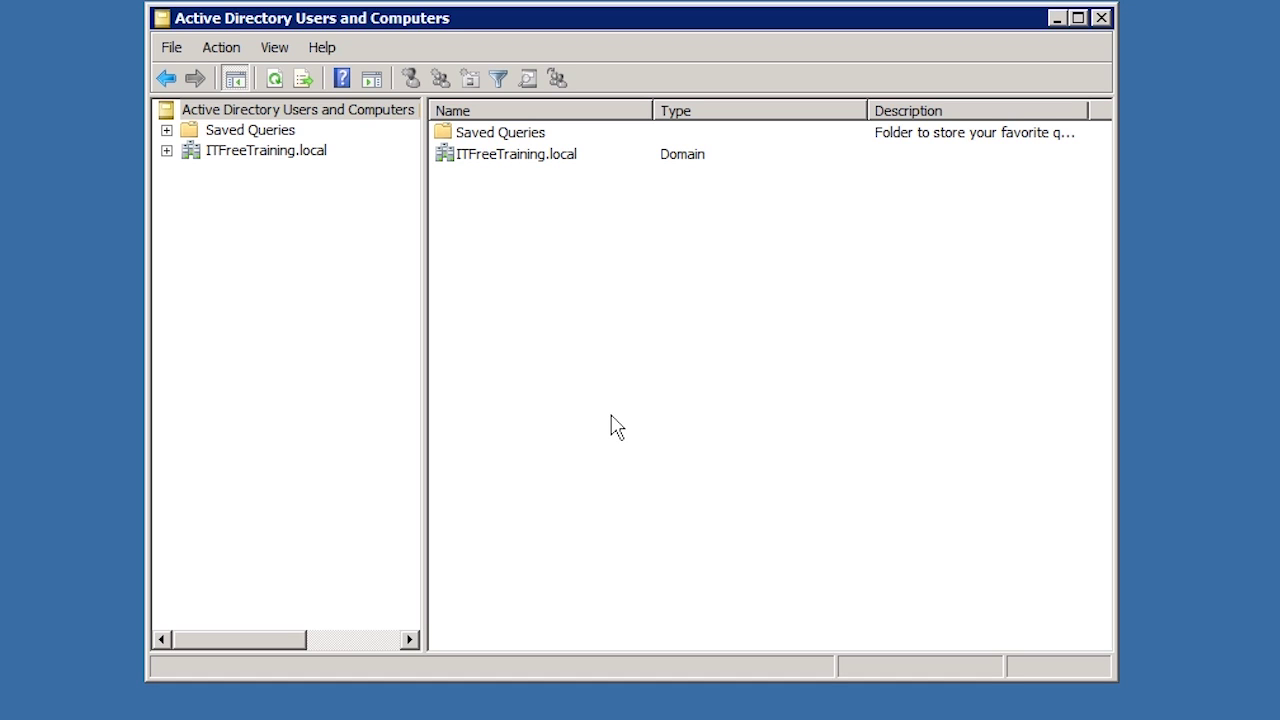
# - Open the New Object - User wizard for the Users container of ITFreeTraining.local
pyautogui.click(167, 151)
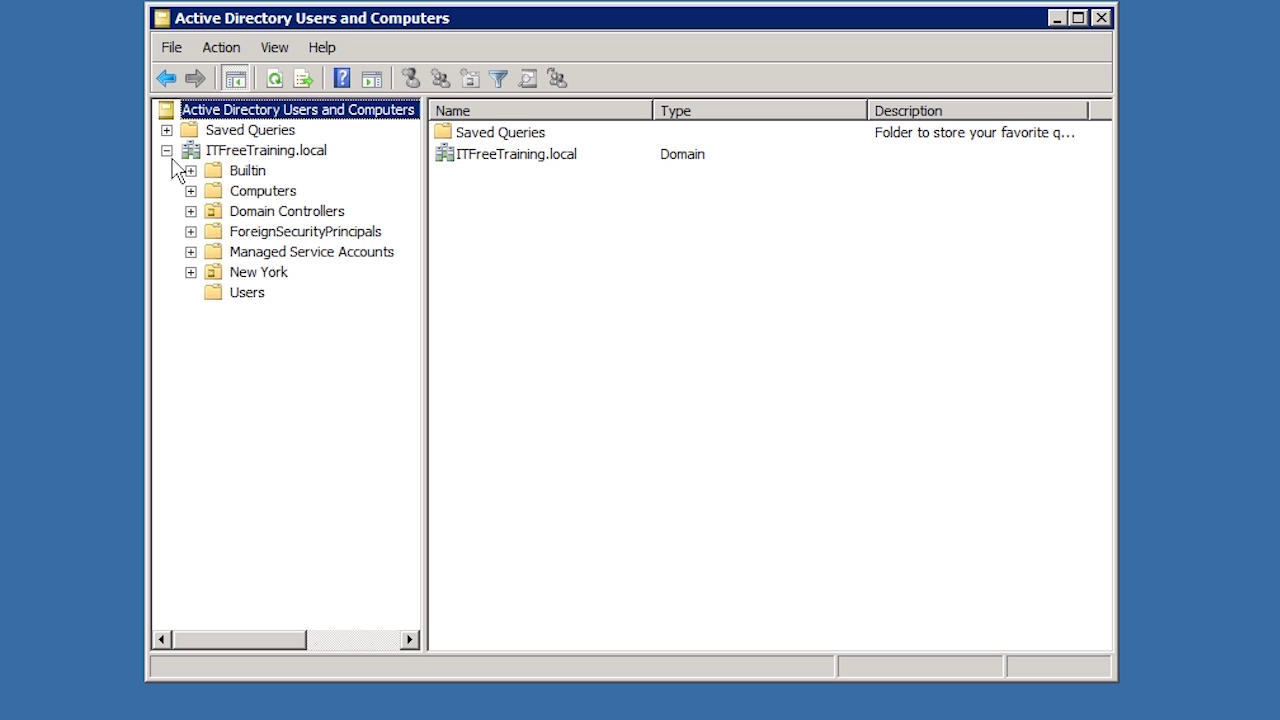
pyautogui.click(234, 299)
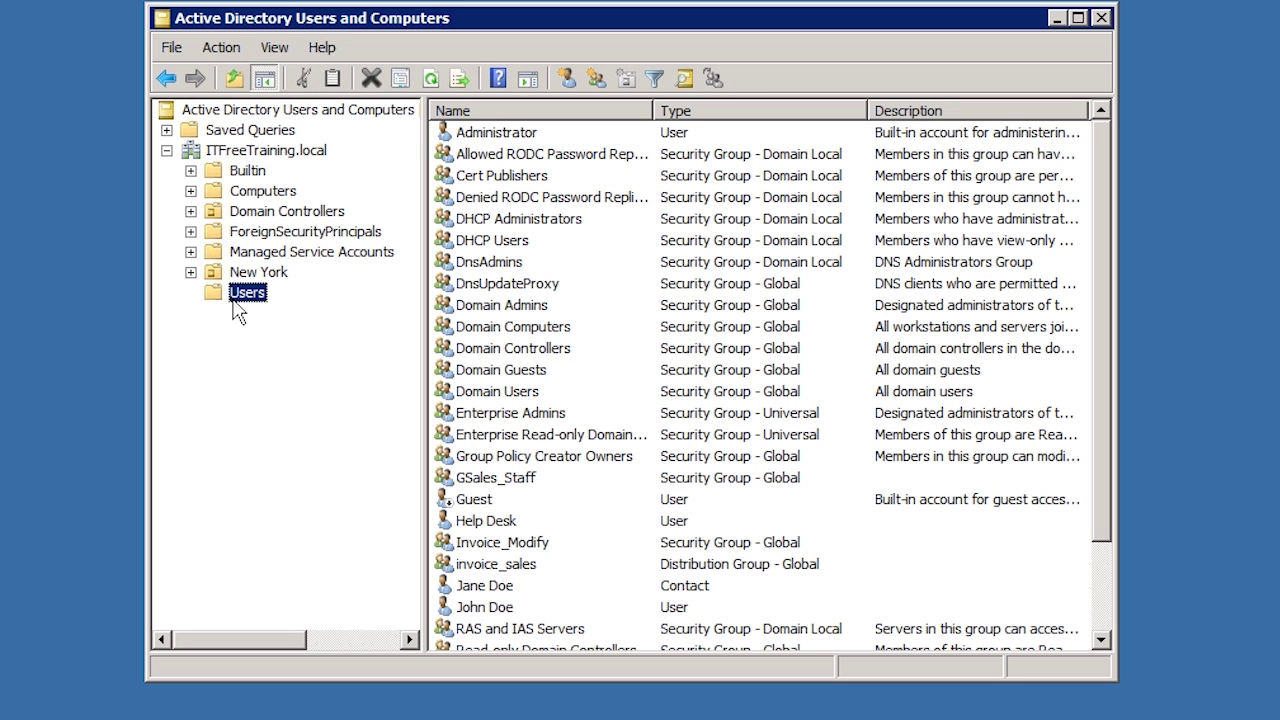
pyautogui.rightClick(233, 300)
pyautogui.moveTo(270, 368)
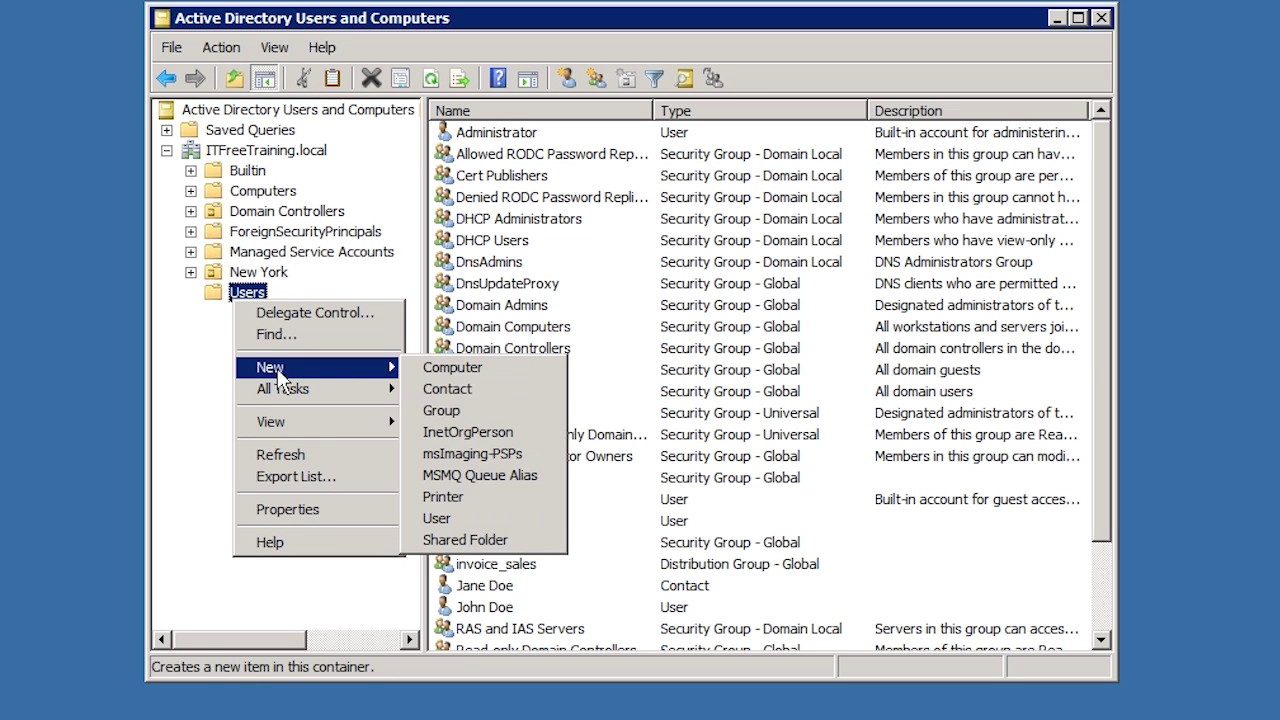
pyautogui.click(491, 516)
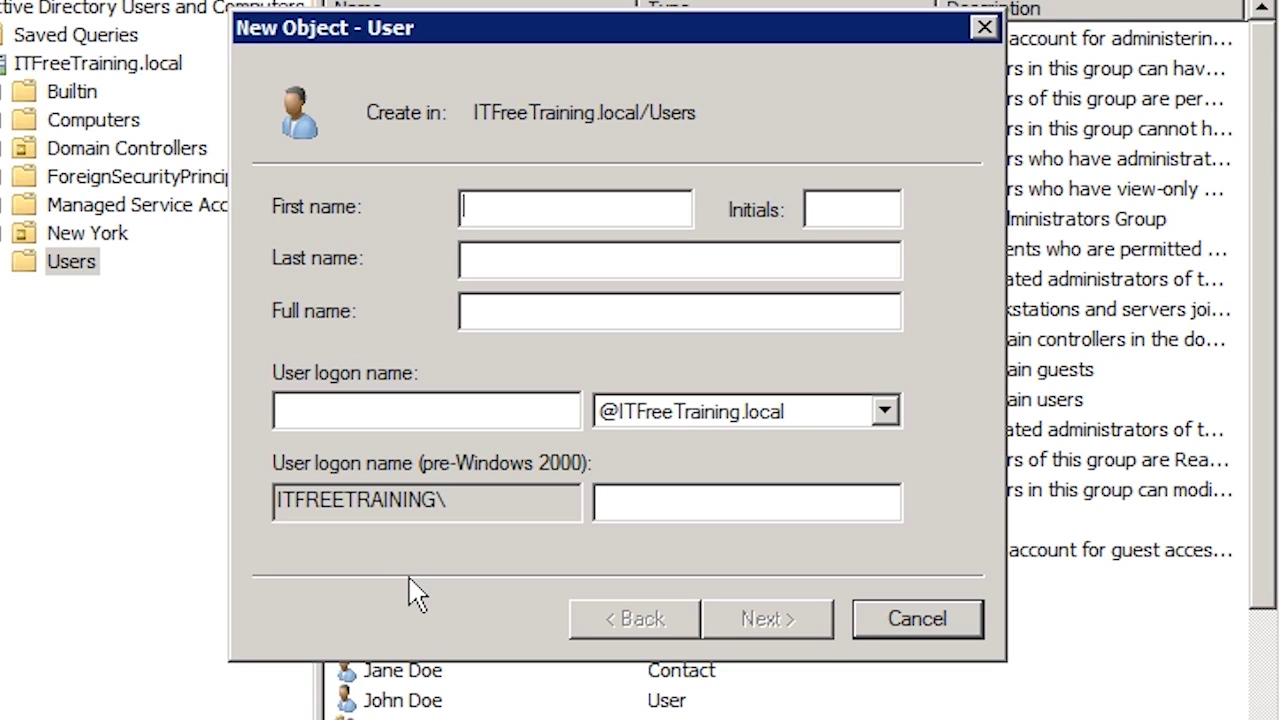
# - Enter first name CWRSync and logon name CWRSyncService, then continue to the password page
pyautogui.write('CWRSync')
pyautogui.press('Tab')
pyautogui.press('Tab')
pyautogui.press('Tab')
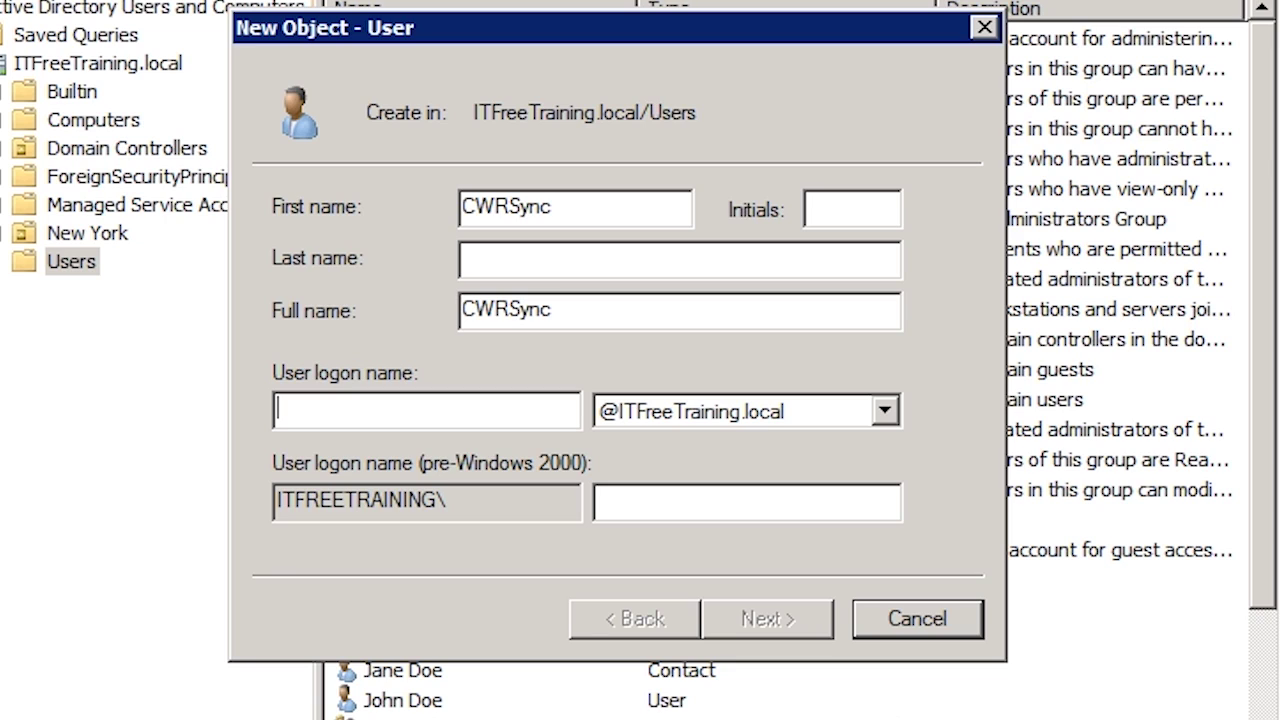
pyautogui.write('CWRSyncService')
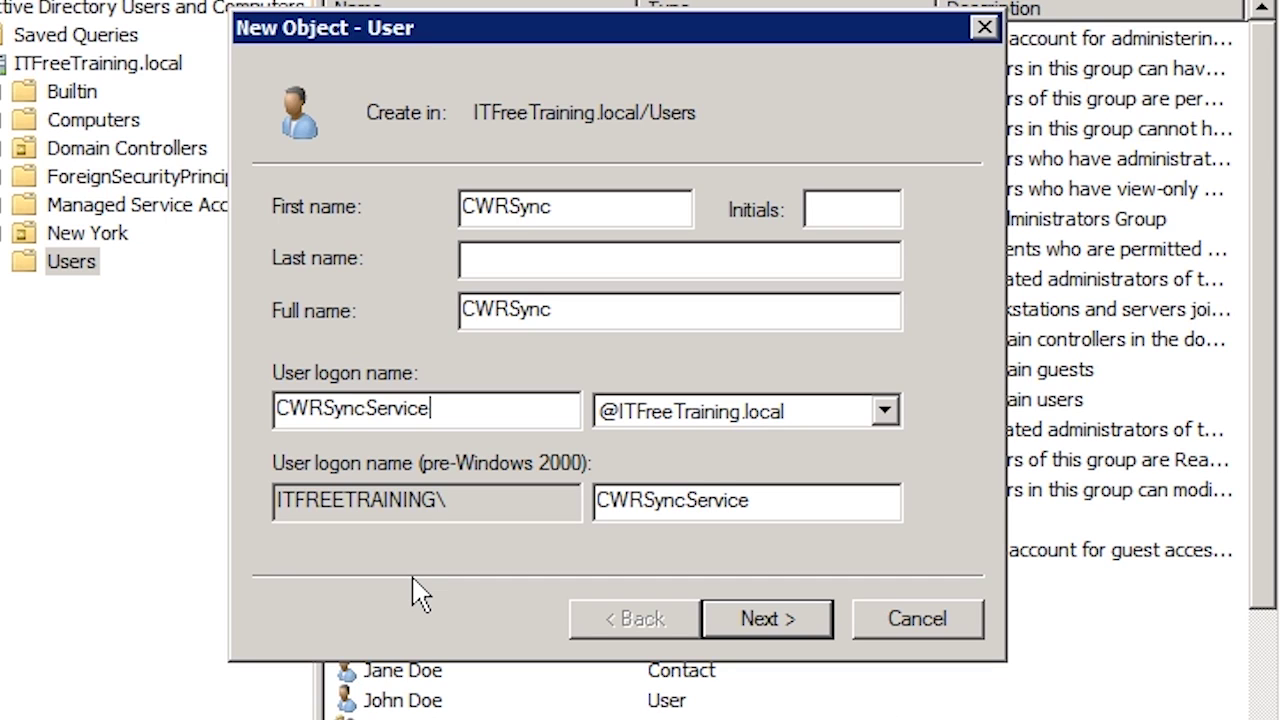
pyautogui.click(818, 626)
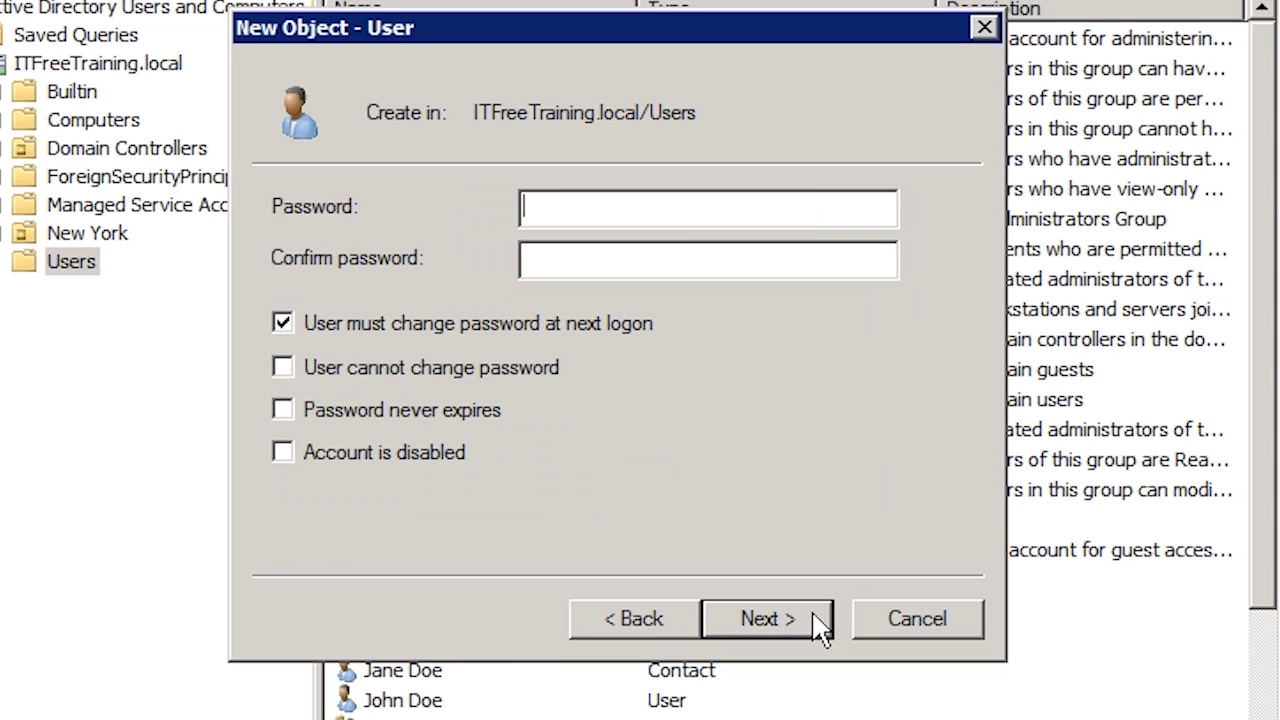
# - Enter and confirm the account password, set never-expiring, user-unchangeable, with no forced change at logon
pyautogui.write('Password1')
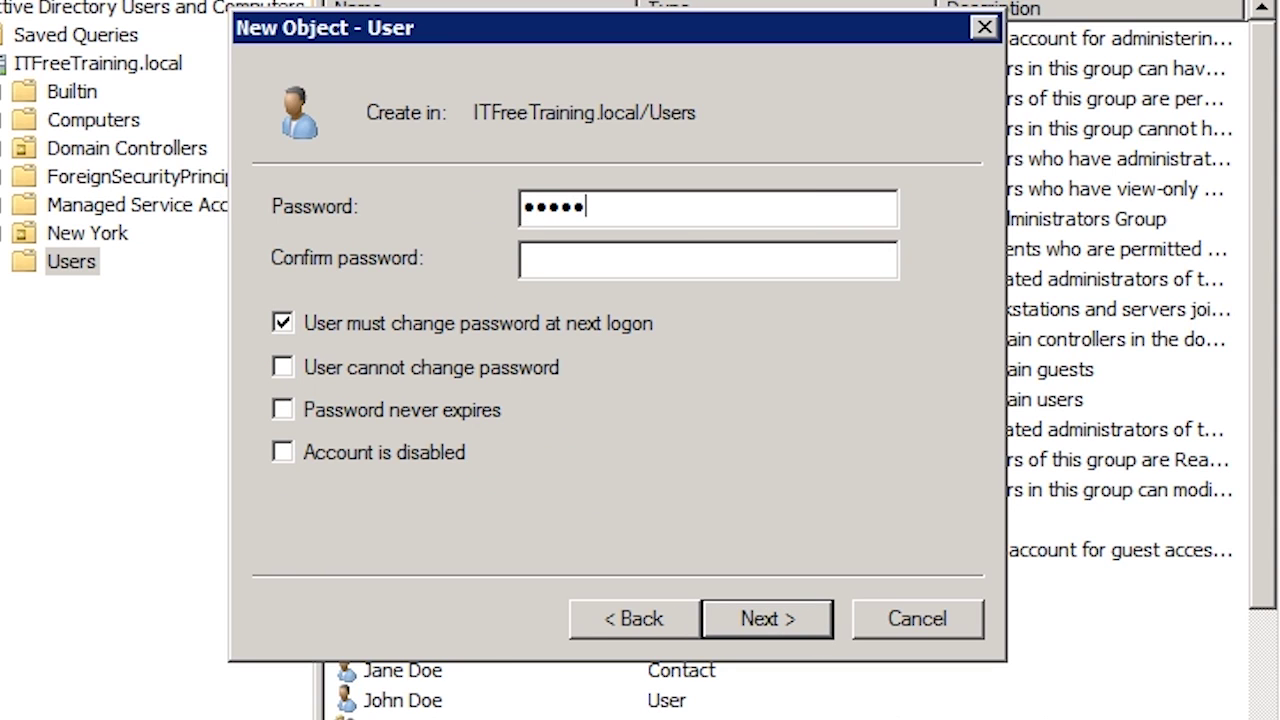
pyautogui.press('Tab')
pyautogui.write('Password1')
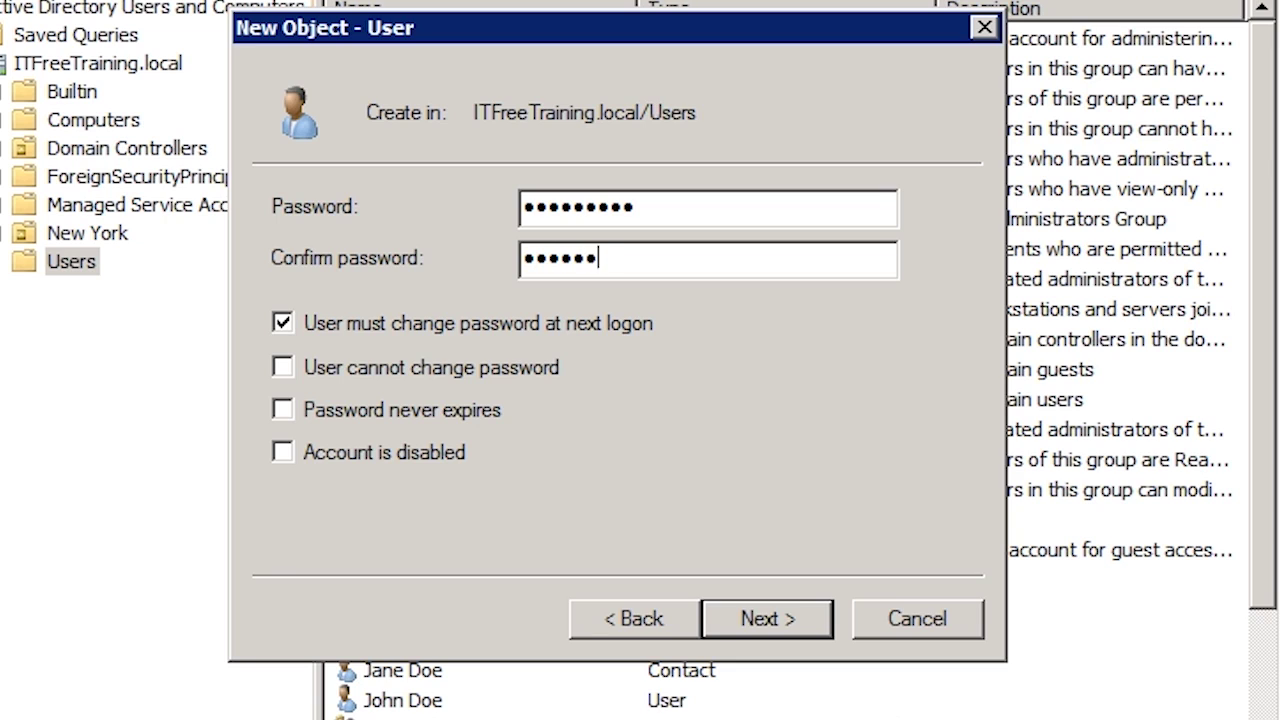
pyautogui.click(360, 330)
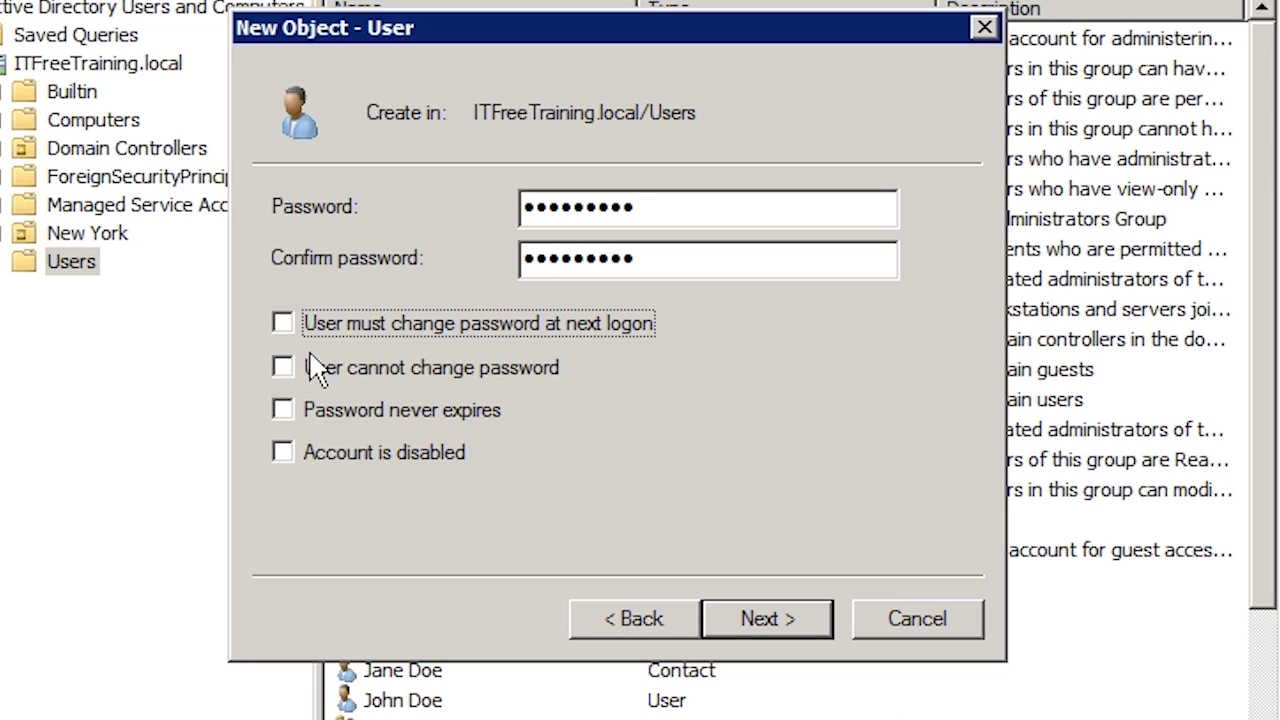
pyautogui.click(284, 370)
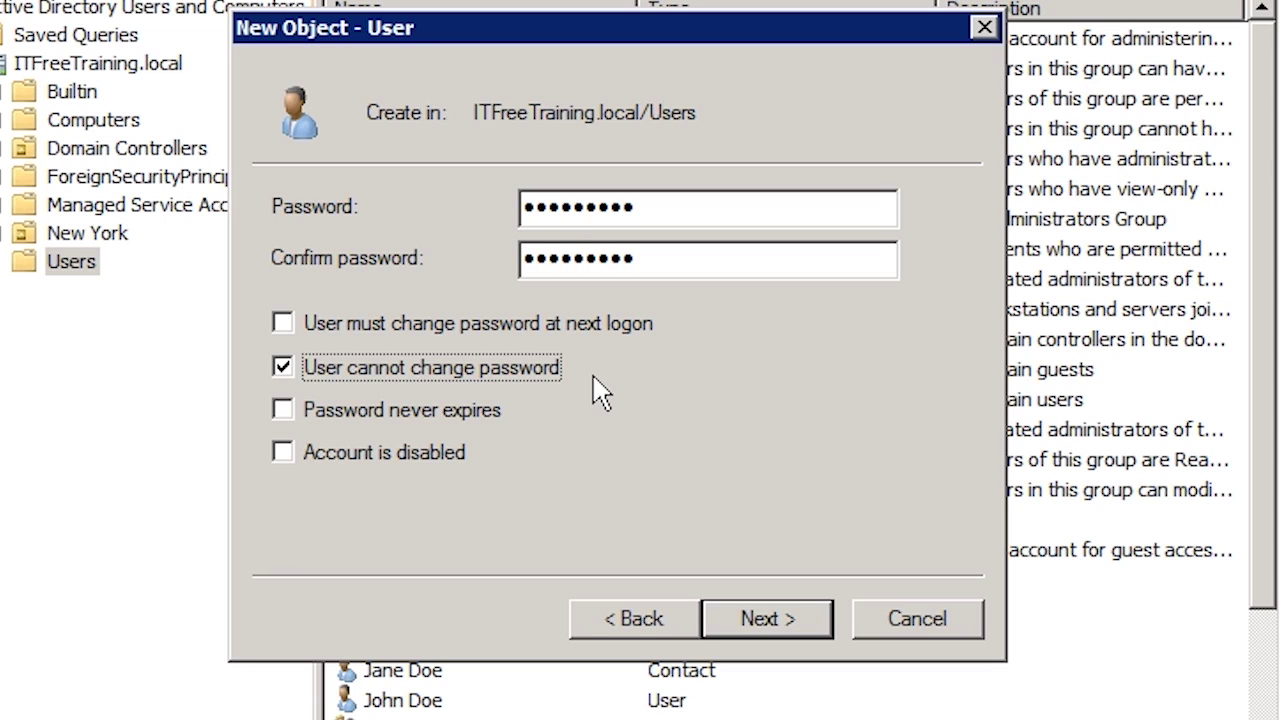
pyautogui.click(283, 410)
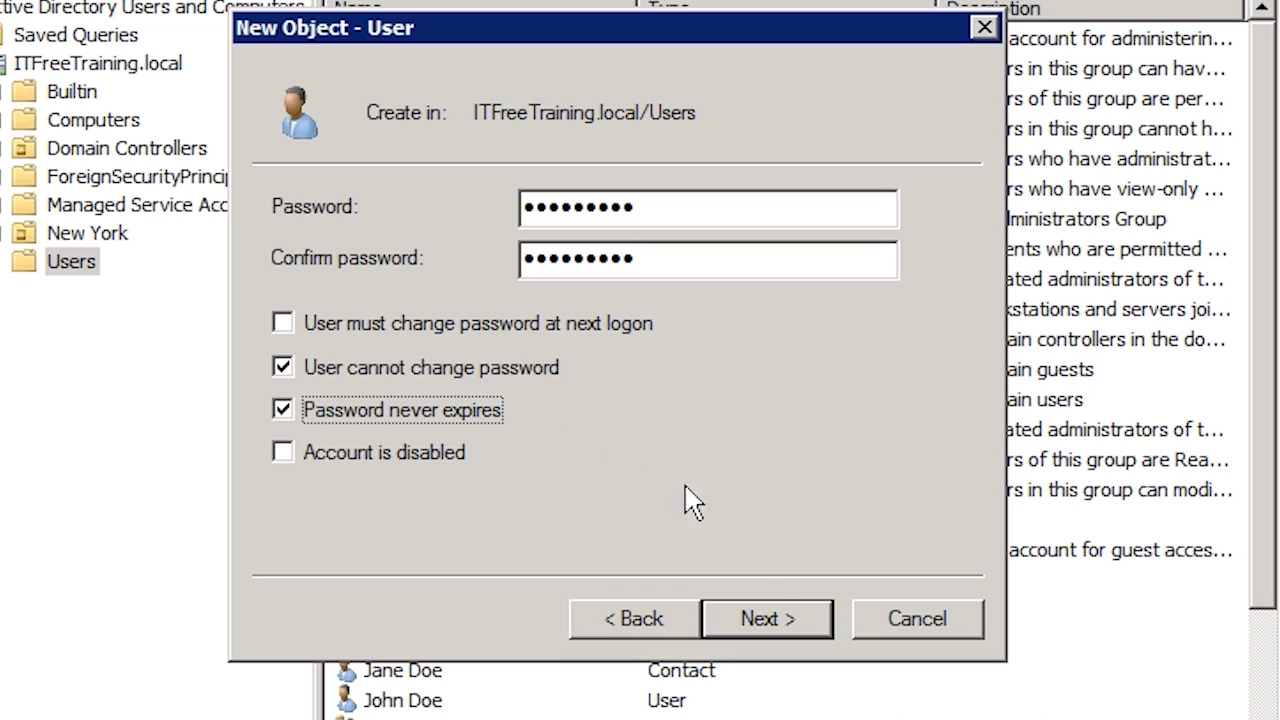
# - Complete the wizard to create the CWRSync user in the Users container
pyautogui.click(792, 620)
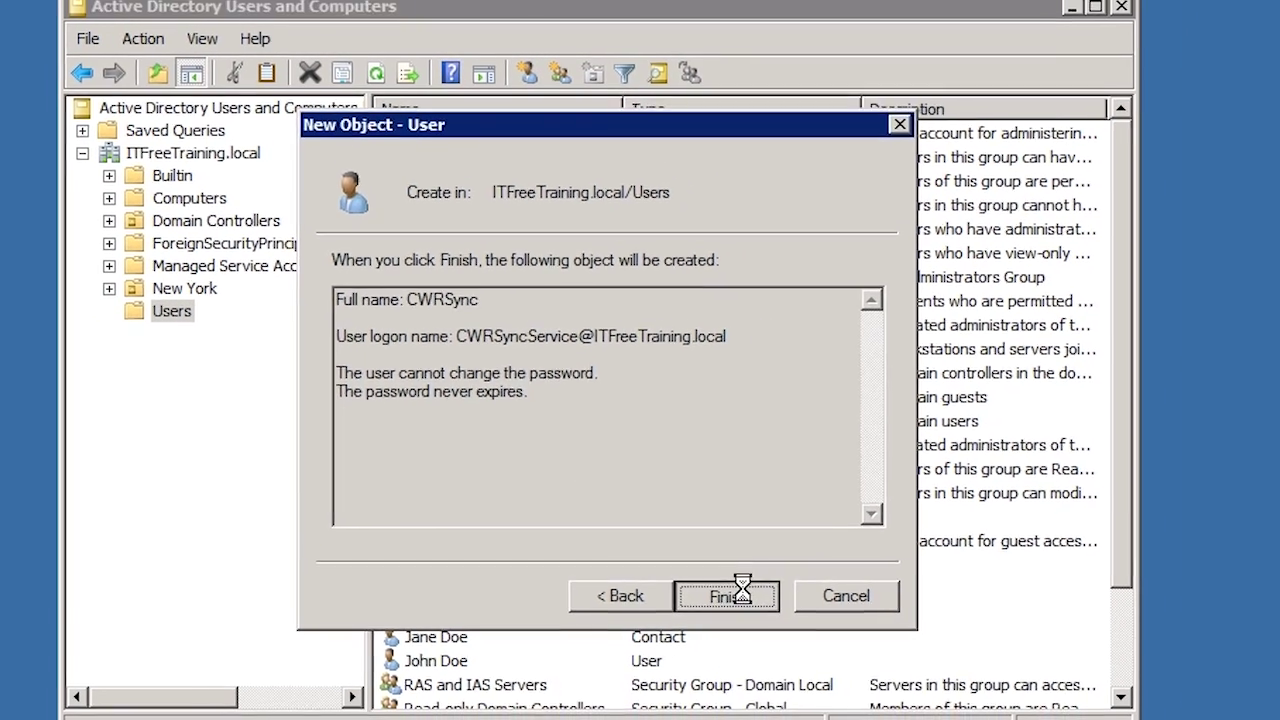
pyautogui.click(792, 620)
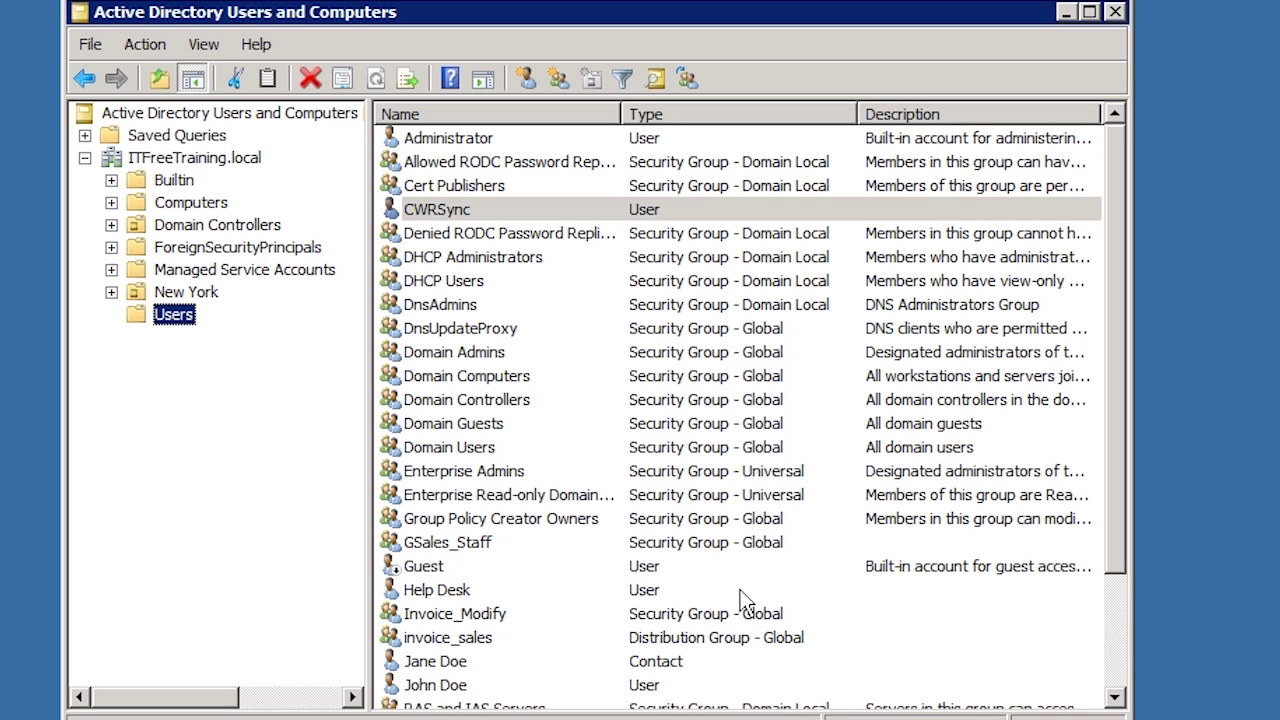
pyautogui.rightClick(180, 315)
pyautogui.moveTo(230, 380)
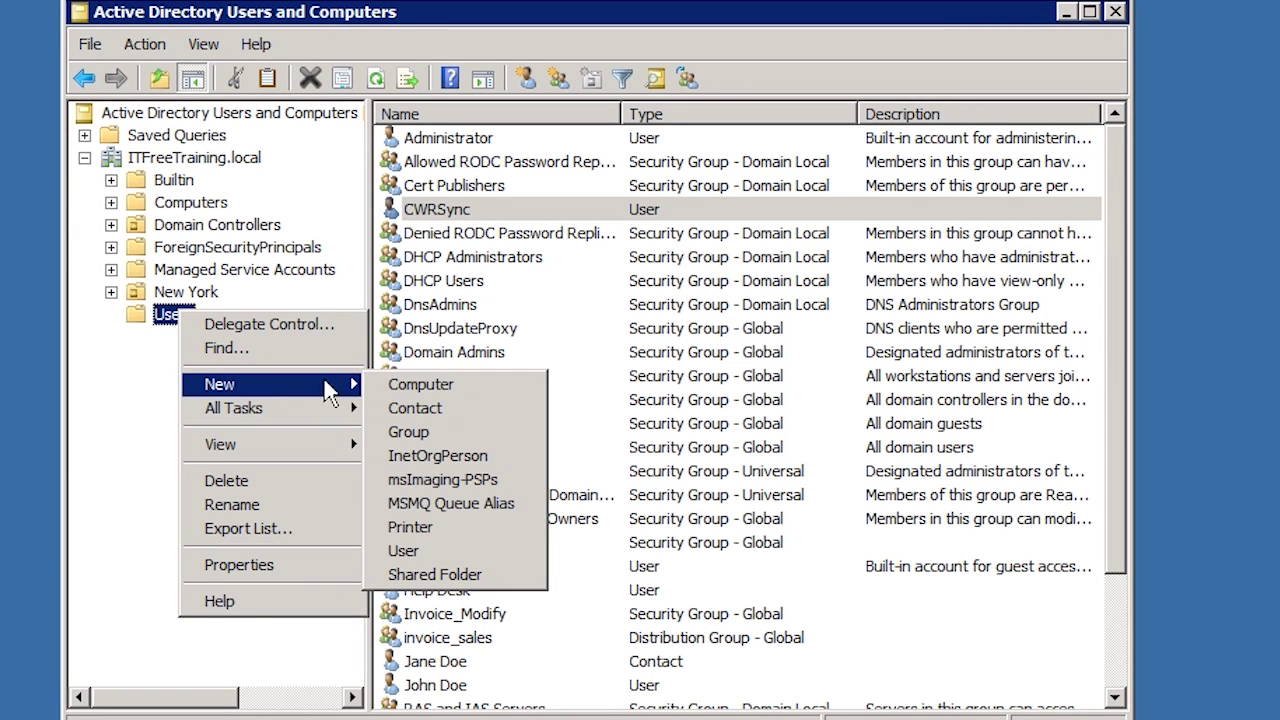
# - Create a global security group named ServiceAccounts
pyautogui.click(494, 437)
pyautogui.write('Service')
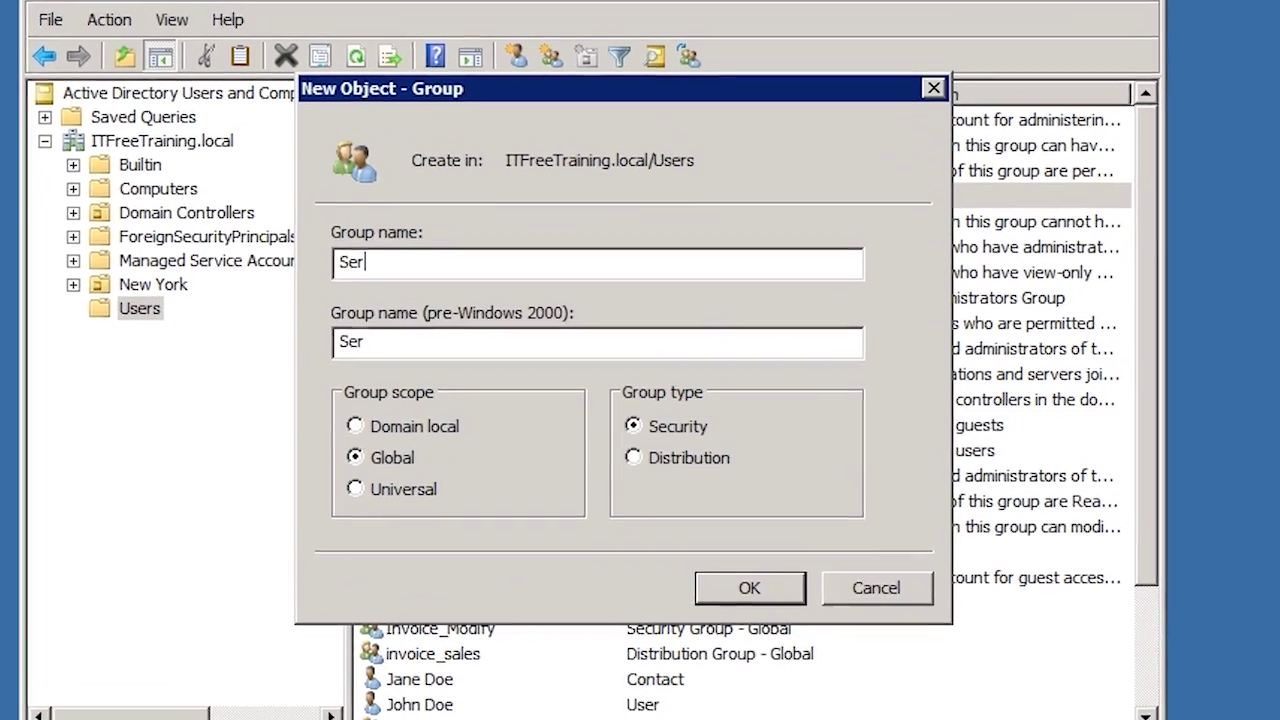
pyautogui.write('Accounts')
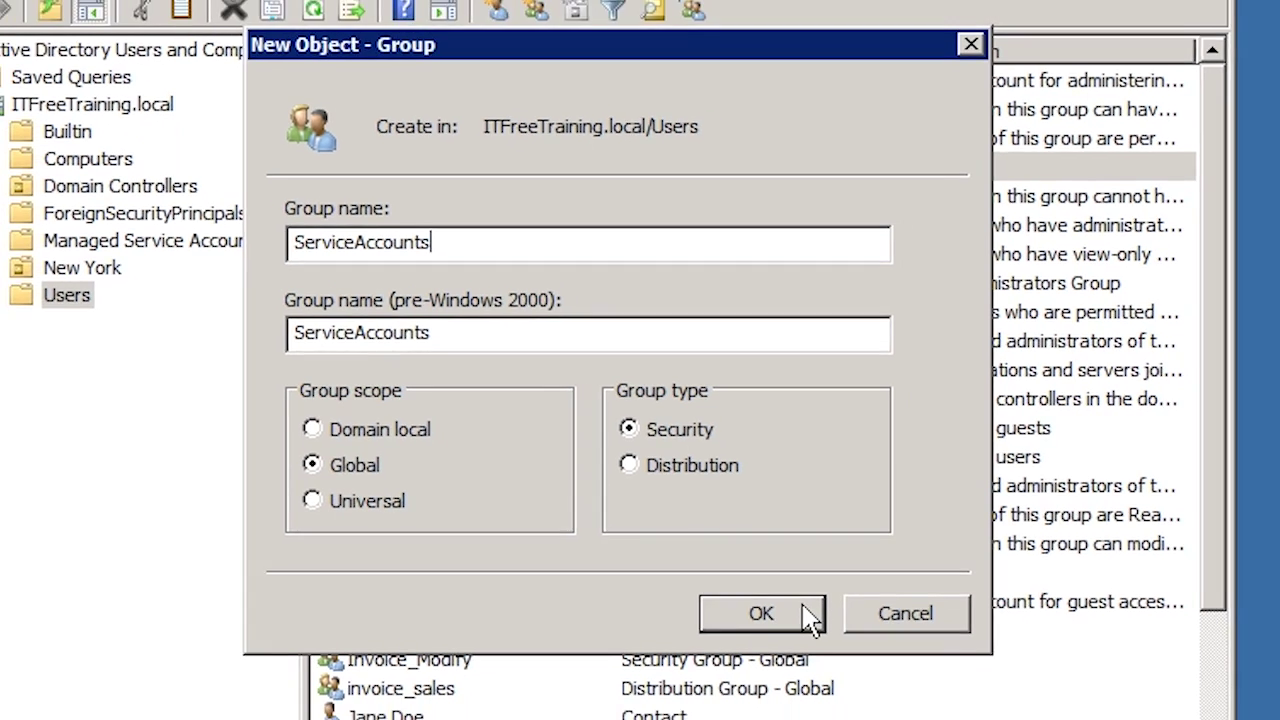
pyautogui.click(802, 627)
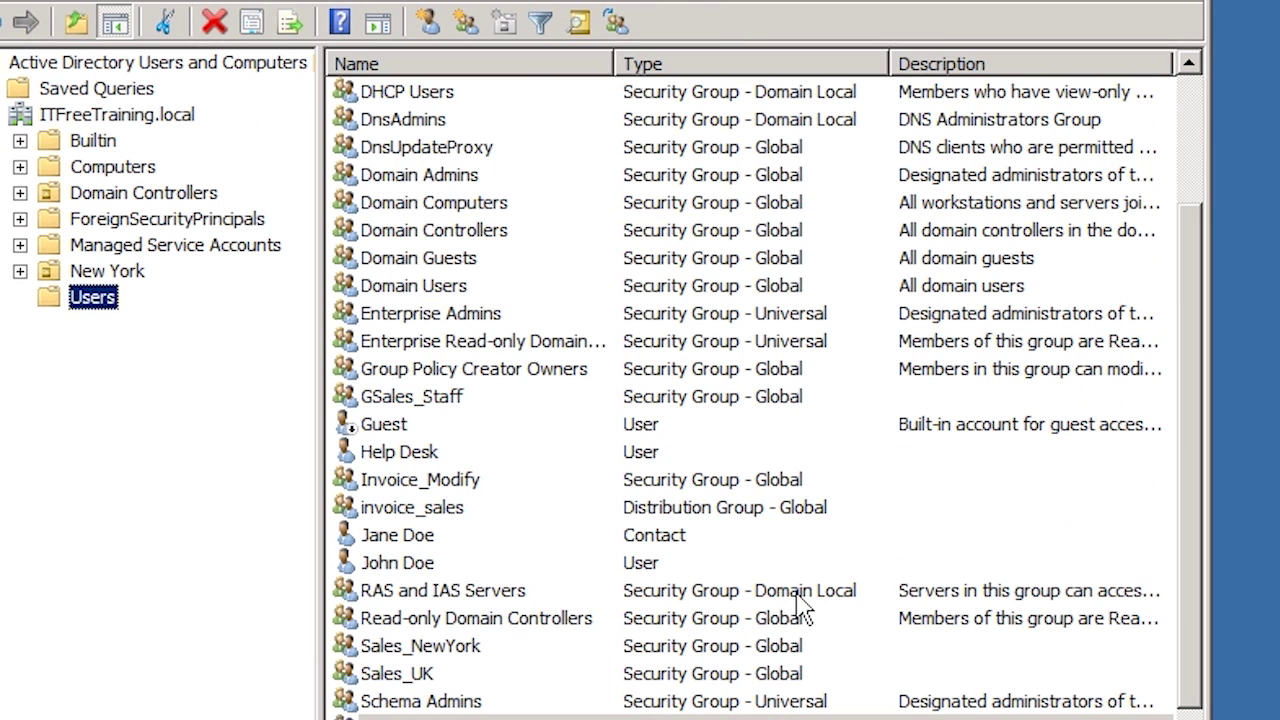
# - Open the CWRSync user's properties on the Member Of tab
pyautogui.click(795, 592)
pyautogui.scroll(2, 777, 600)
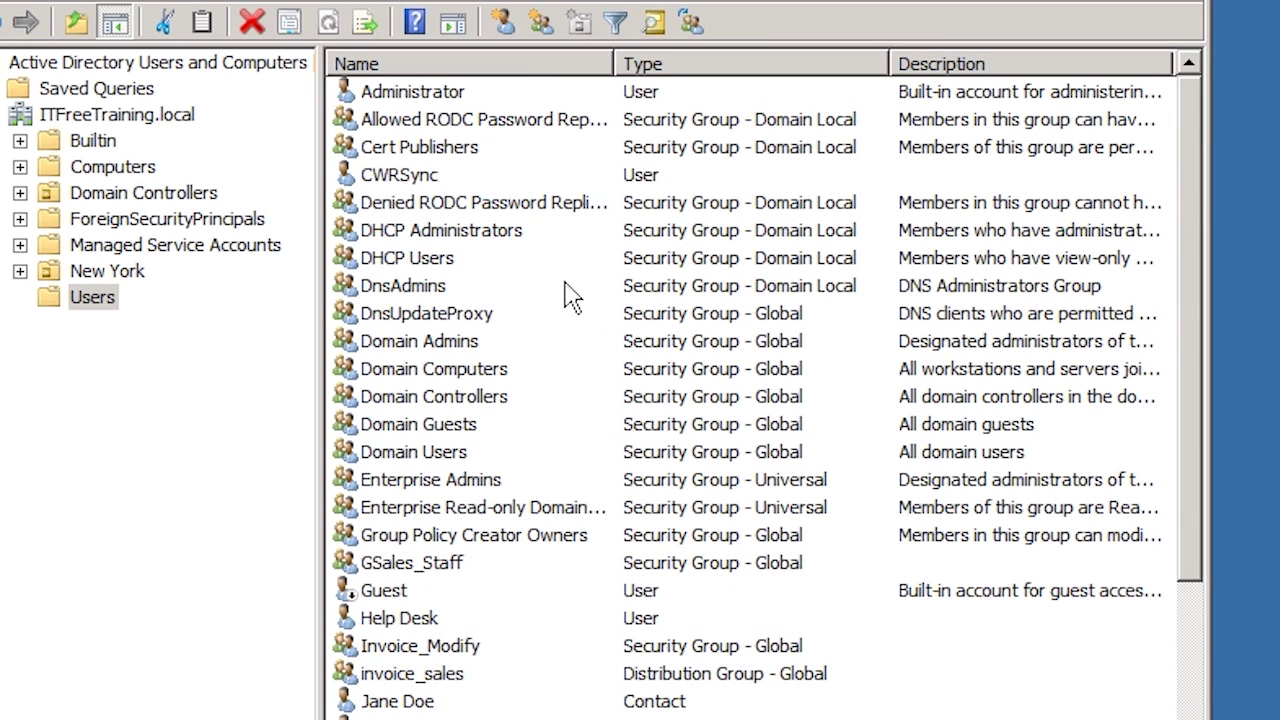
pyautogui.click(418, 182)
pyautogui.rightClick(418, 180)
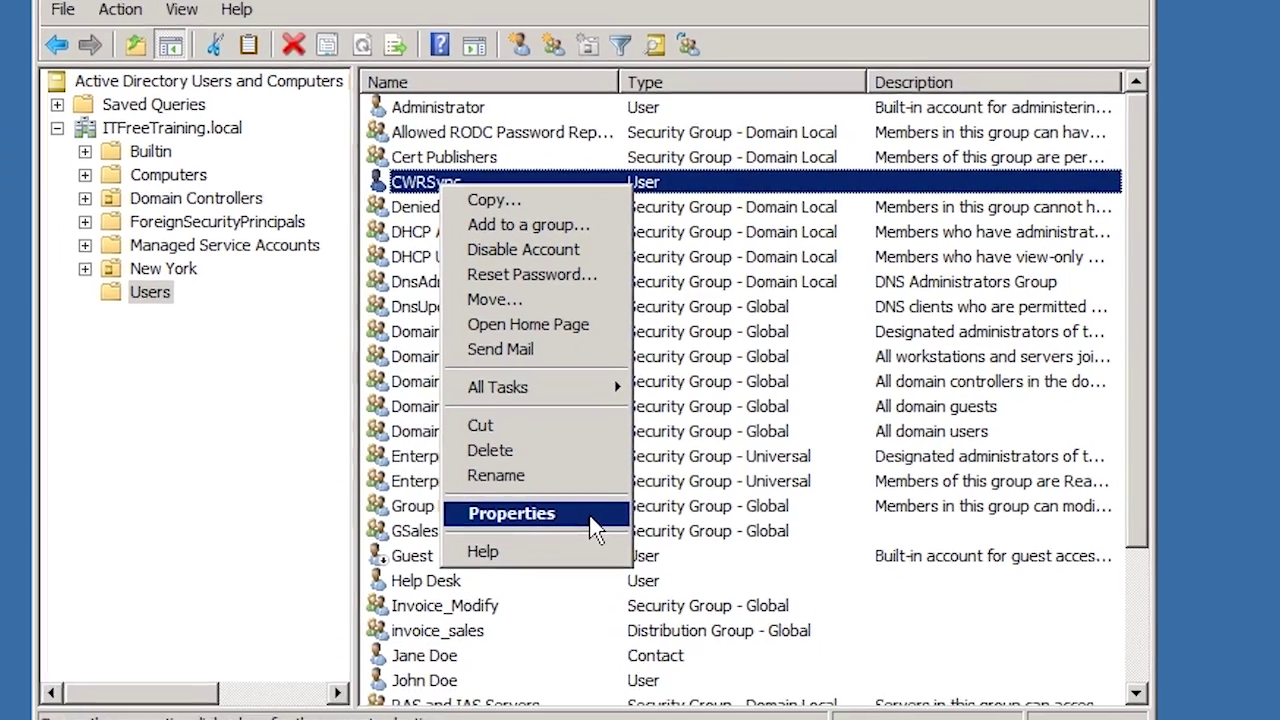
pyautogui.click(548, 550)
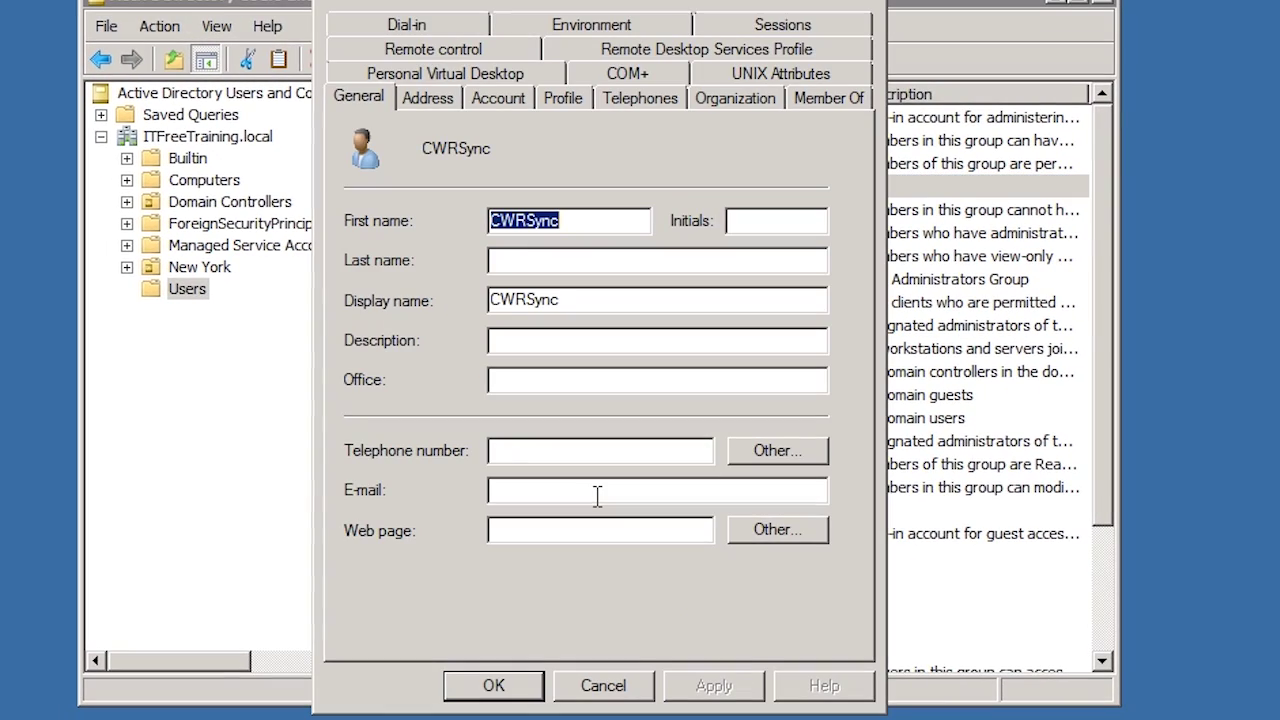
pyautogui.click(813, 104)
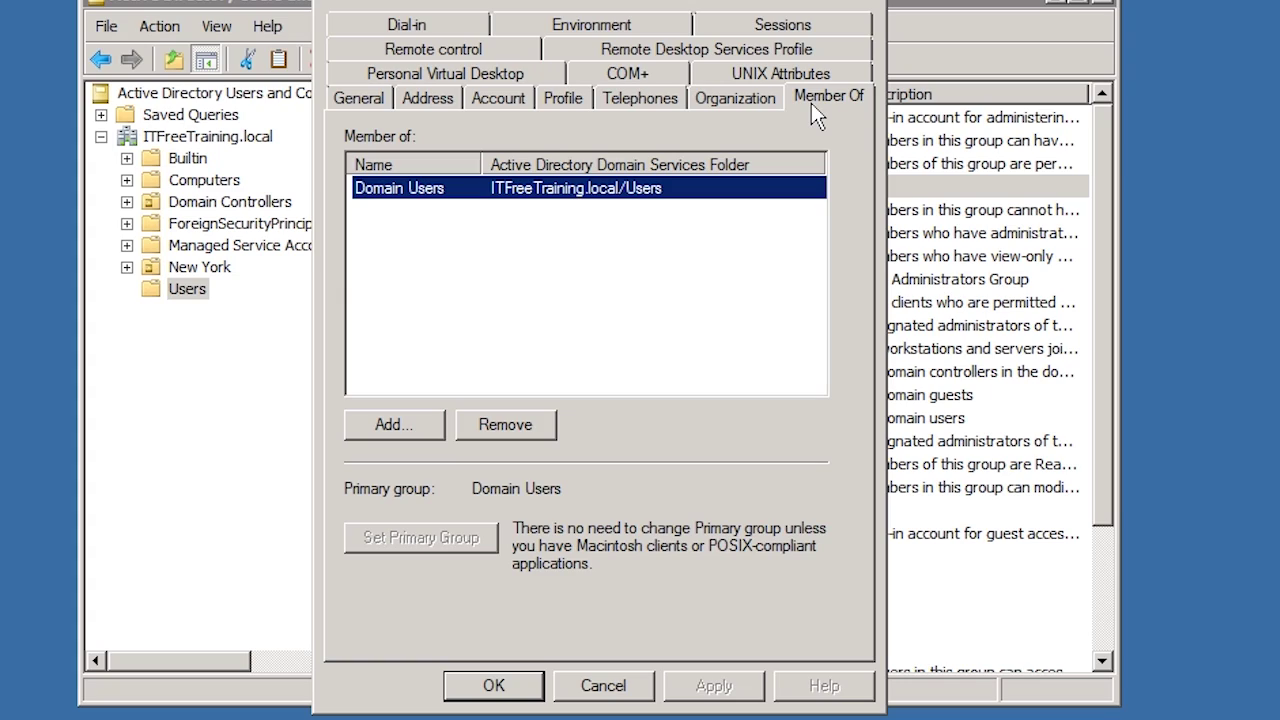
# - Add the ServiceAccounts group, authenticating with the domain Administrator account and its password
pyautogui.click(424, 422)
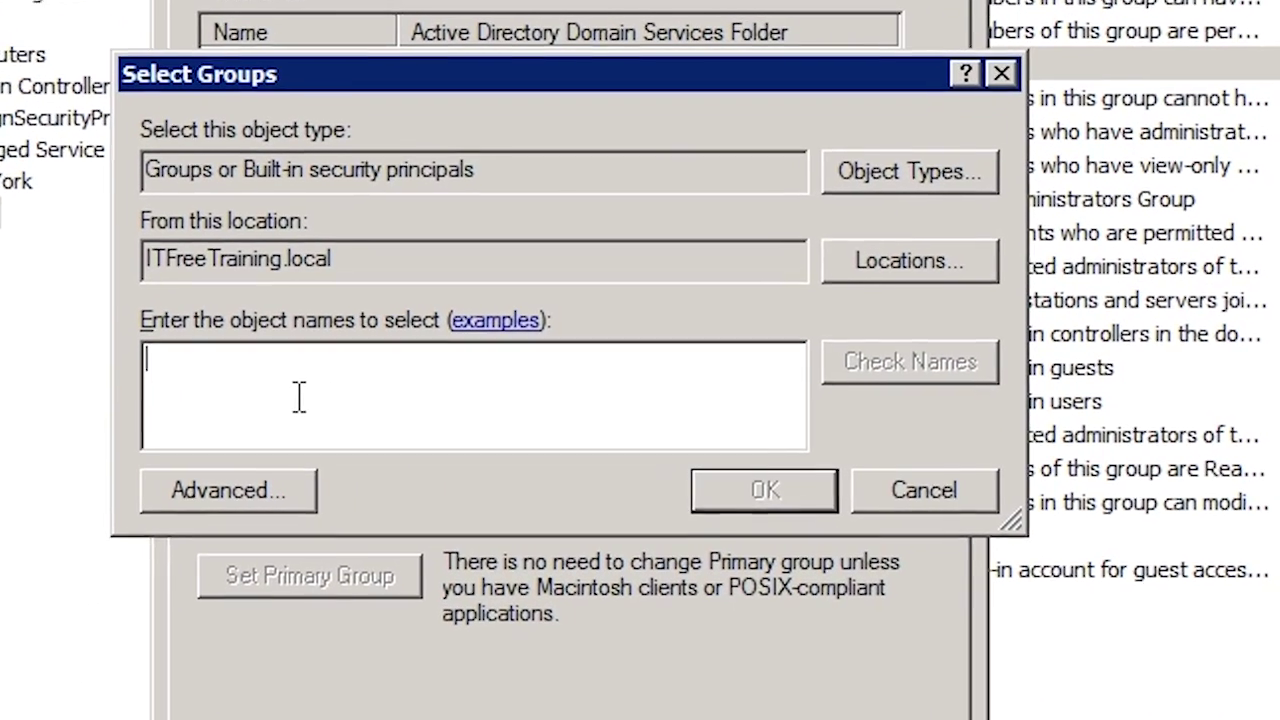
pyautogui.write('S')
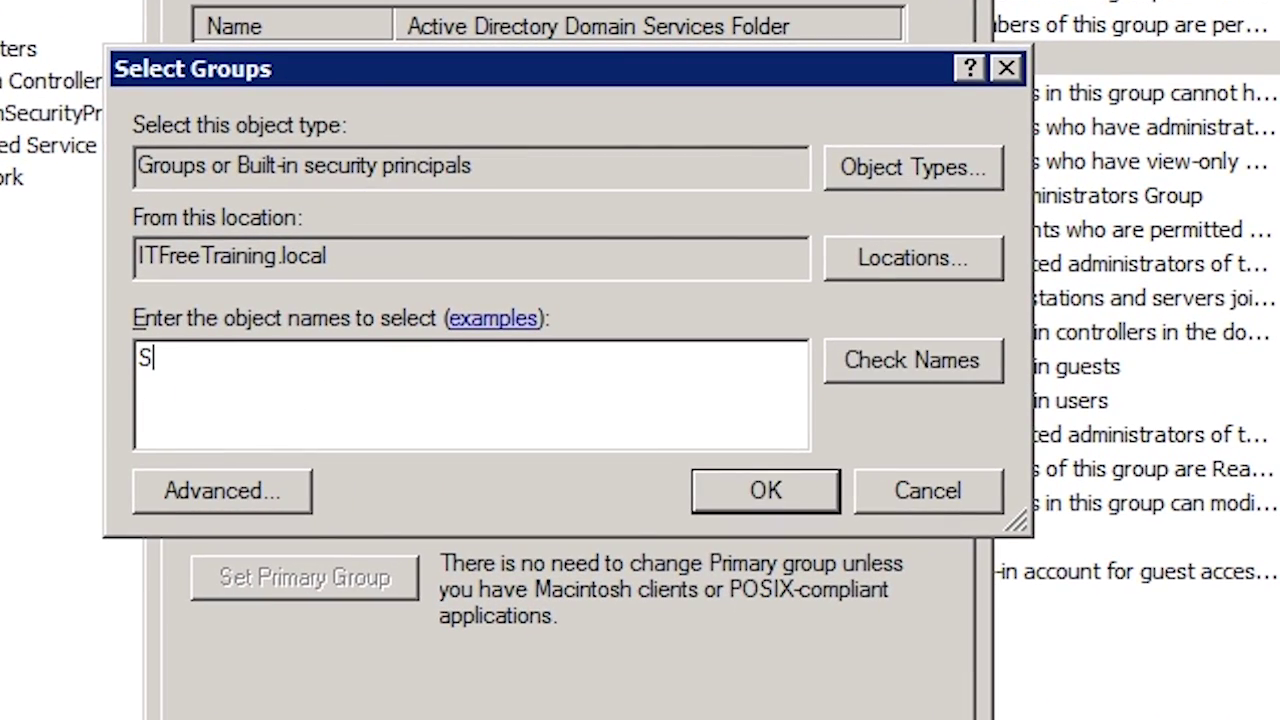
pyautogui.write('erviceAccounts')
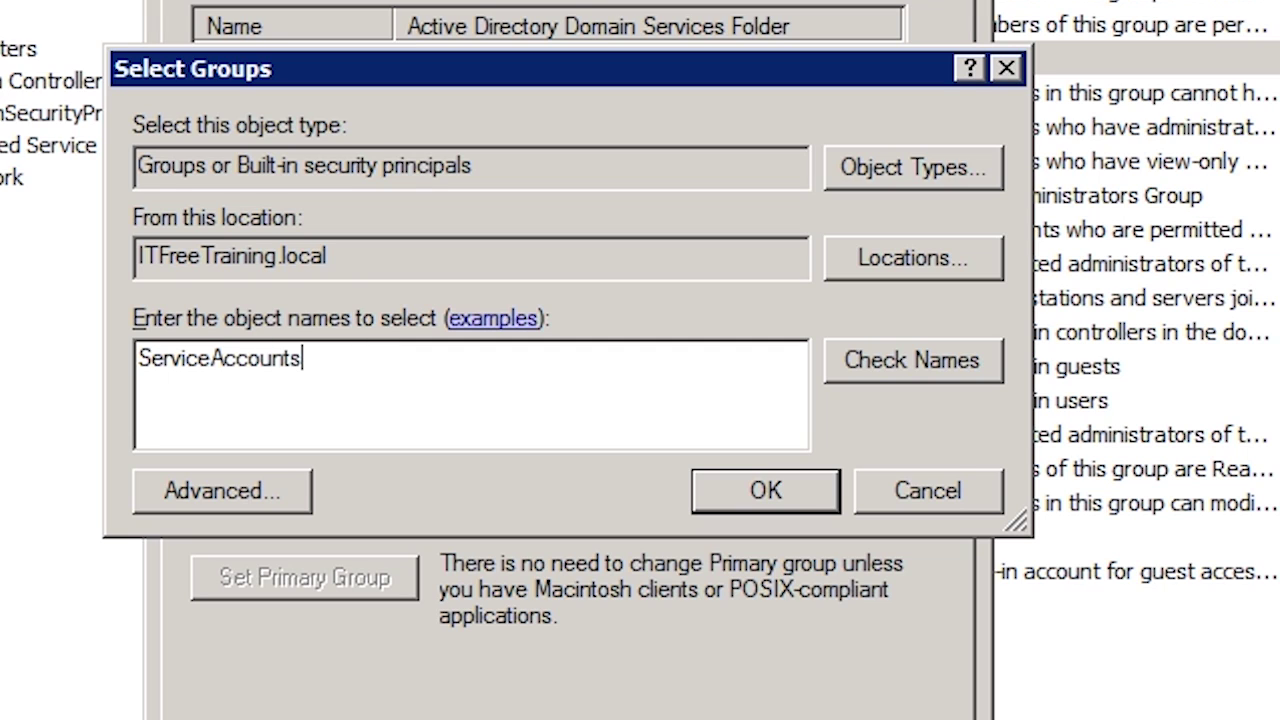
pyautogui.press('Return')
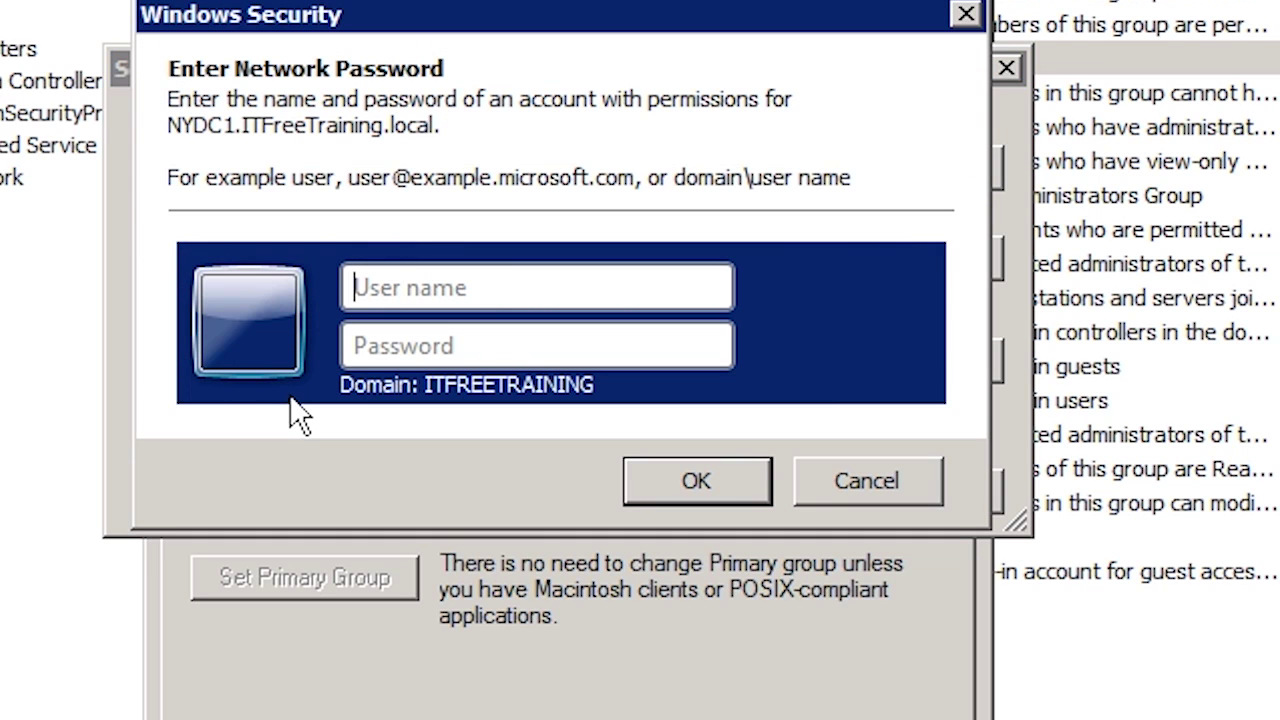
pyautogui.write('Administrator')
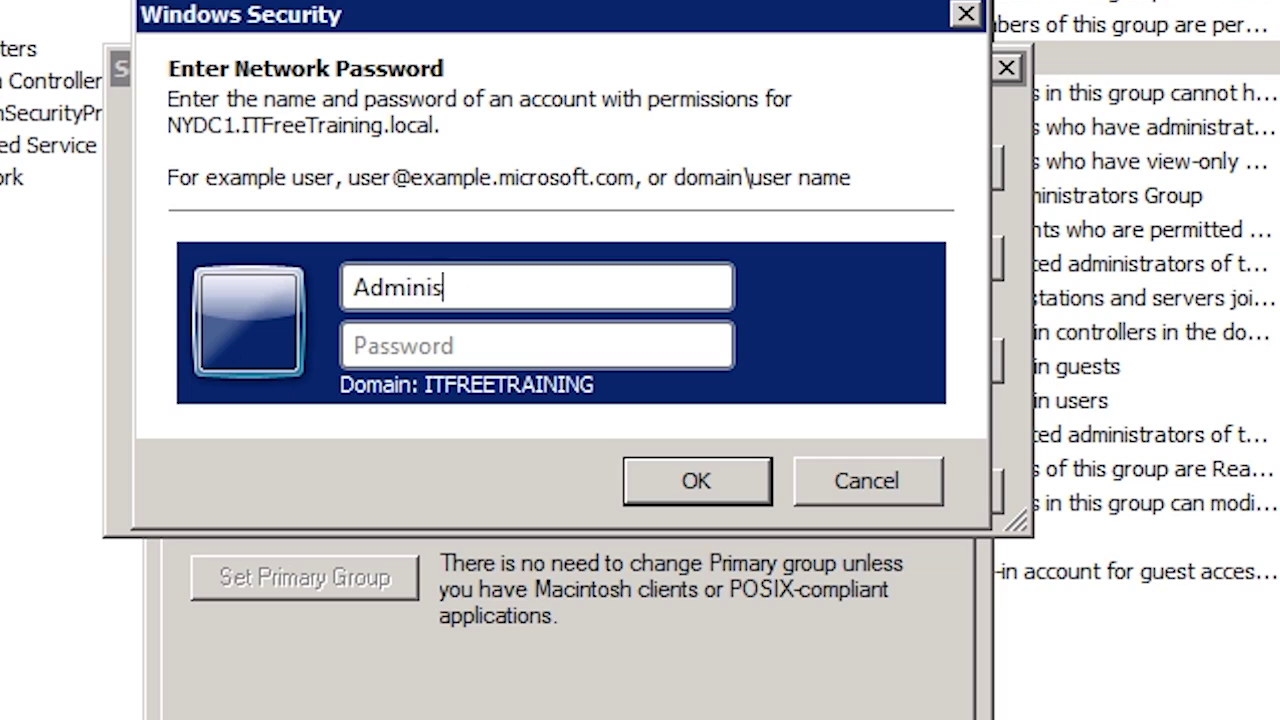
pyautogui.press('Tab')
pyautogui.write('*********')
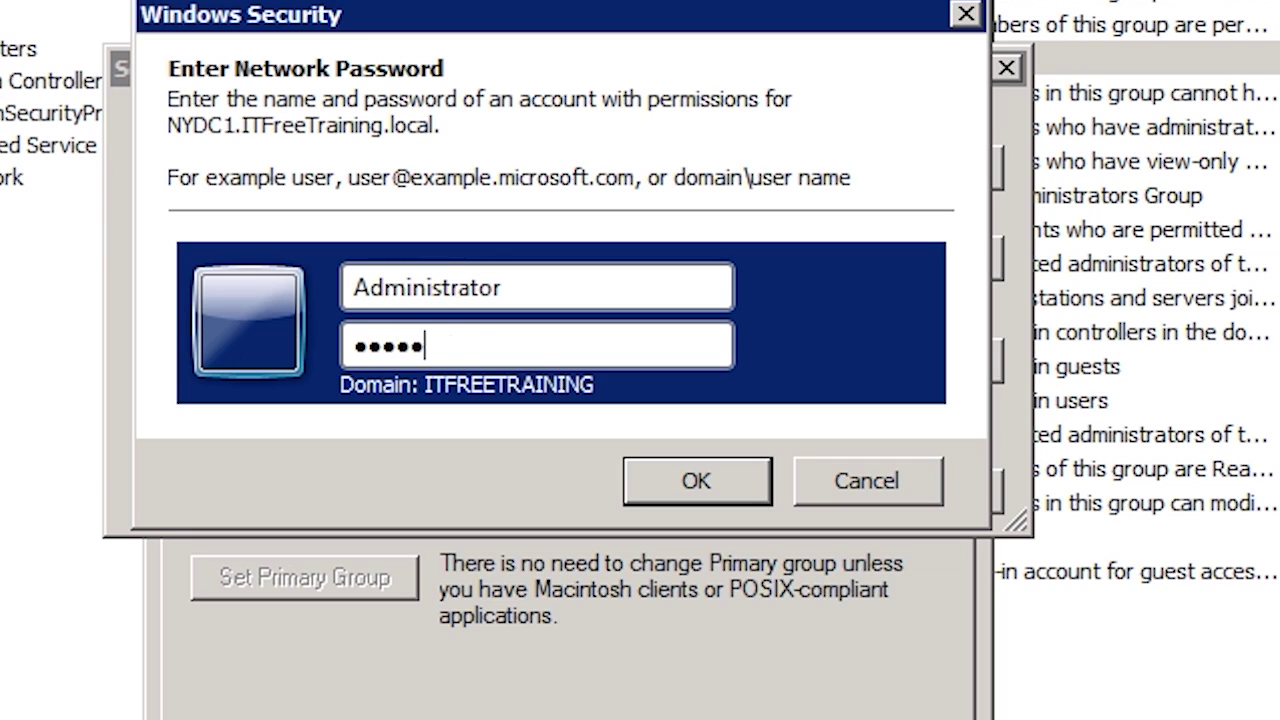
pyautogui.press('Return')
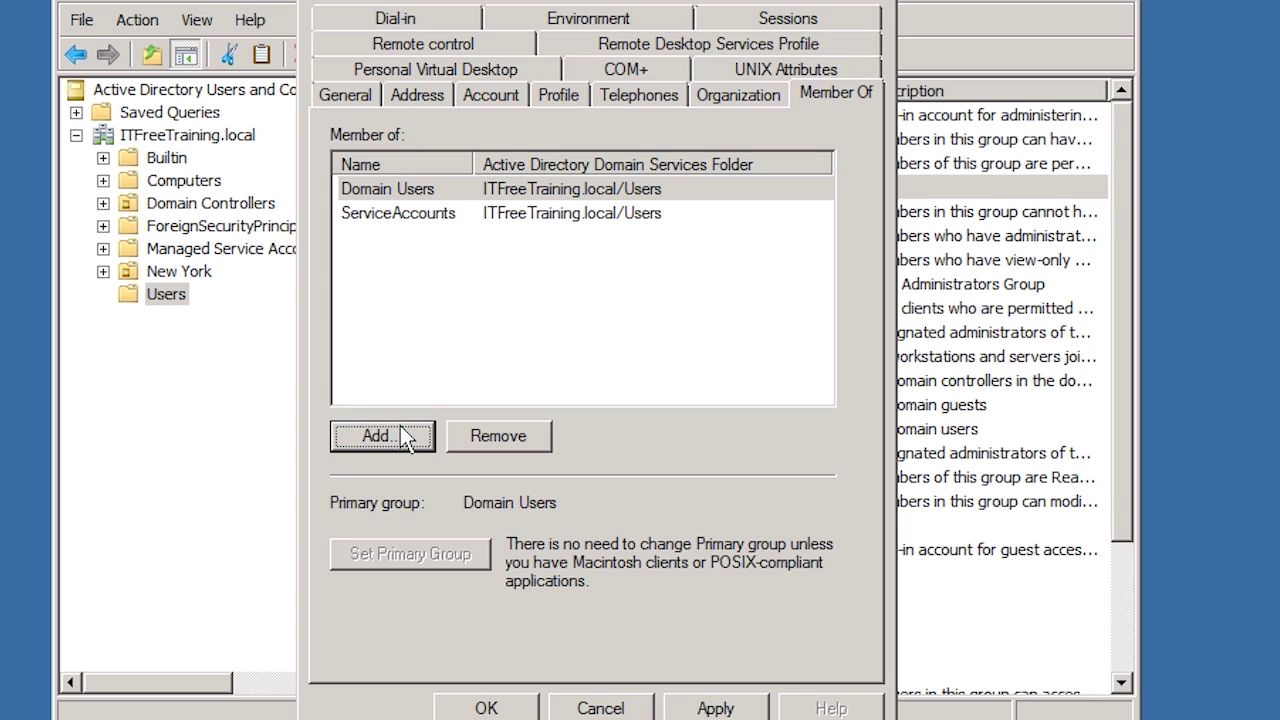
# - Make ServiceAccounts CWRSync's primary group, remove Domain Users, and save the properties
pyautogui.click(410, 222)
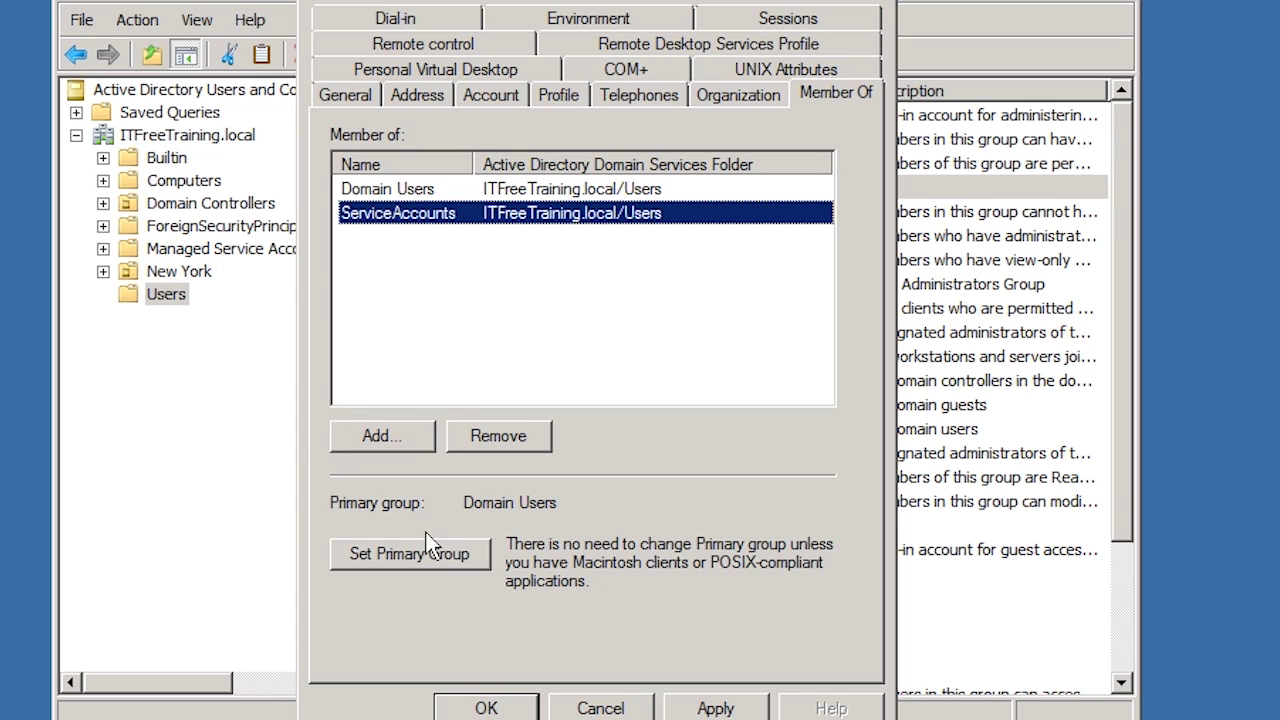
pyautogui.click(434, 553)
pyautogui.click(413, 194)
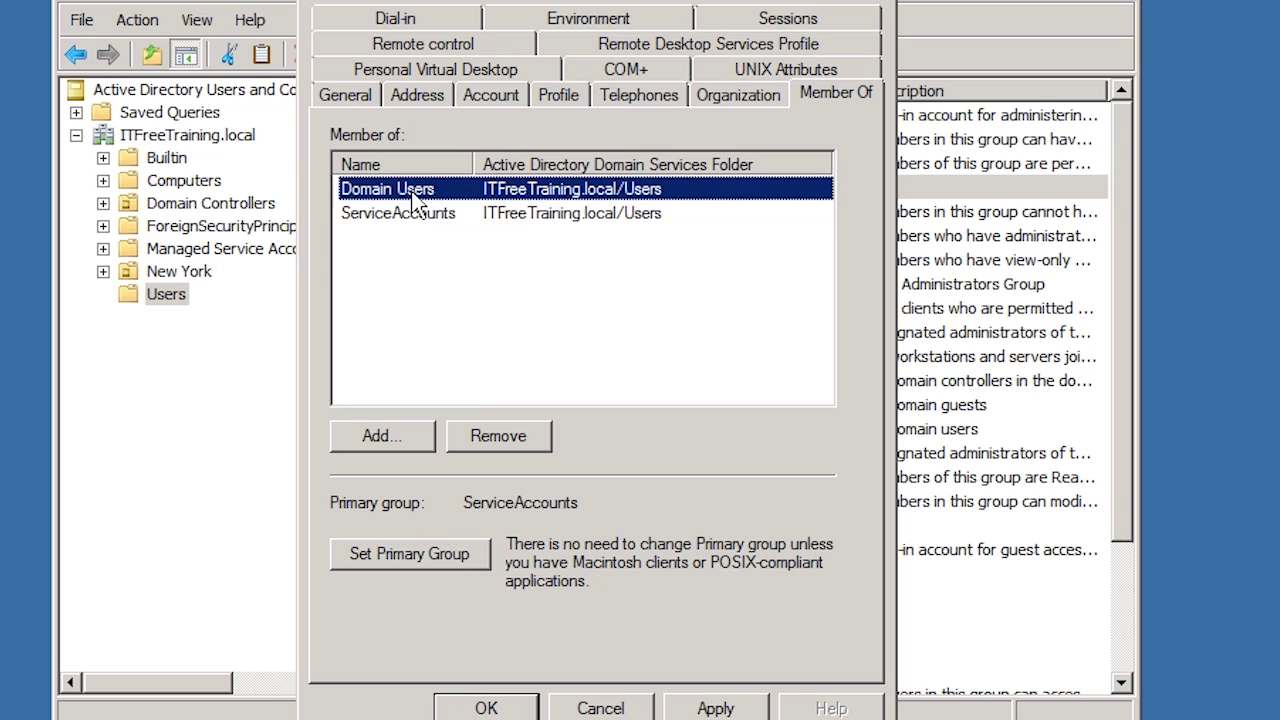
pyautogui.click(545, 441)
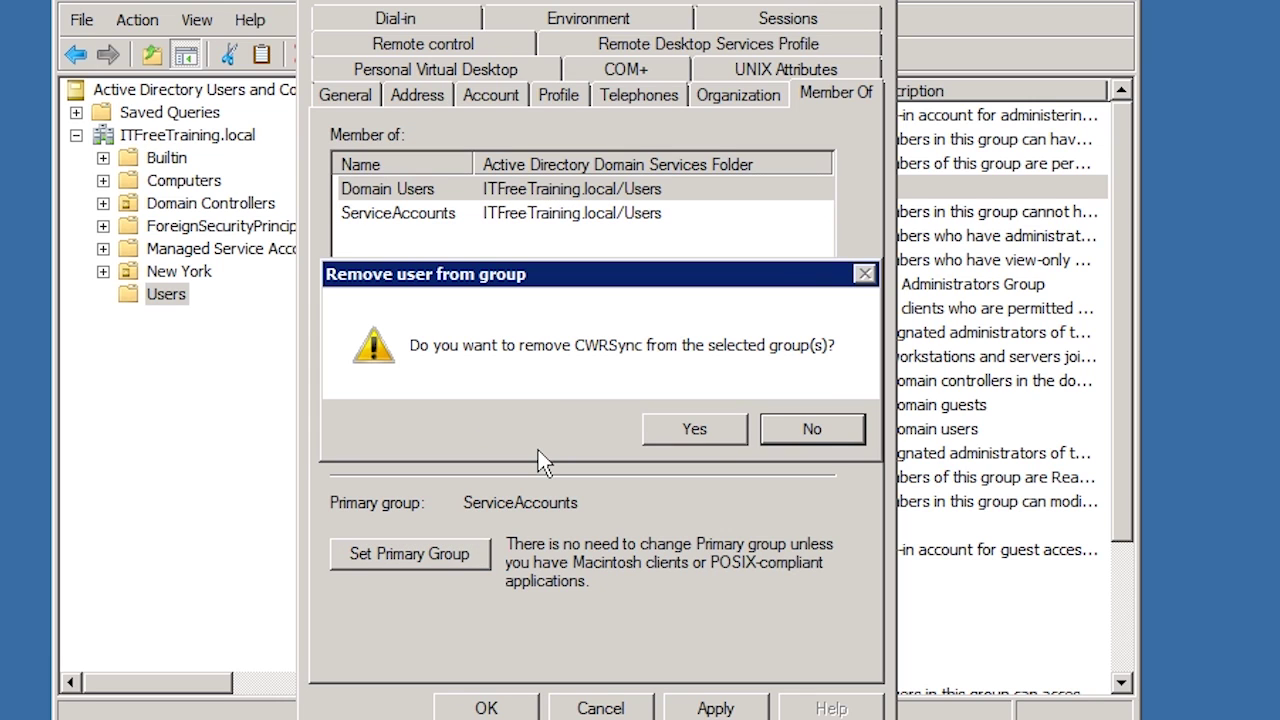
pyautogui.click(686, 440)
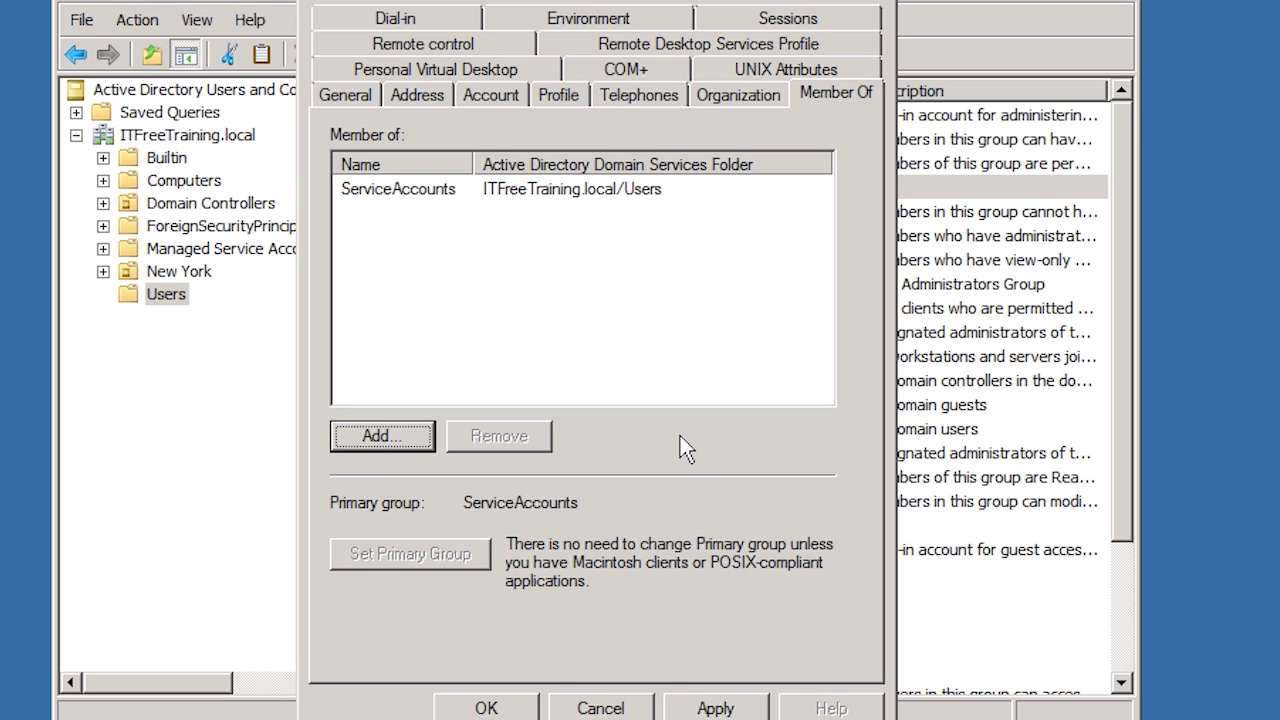
pyautogui.click(486, 706)
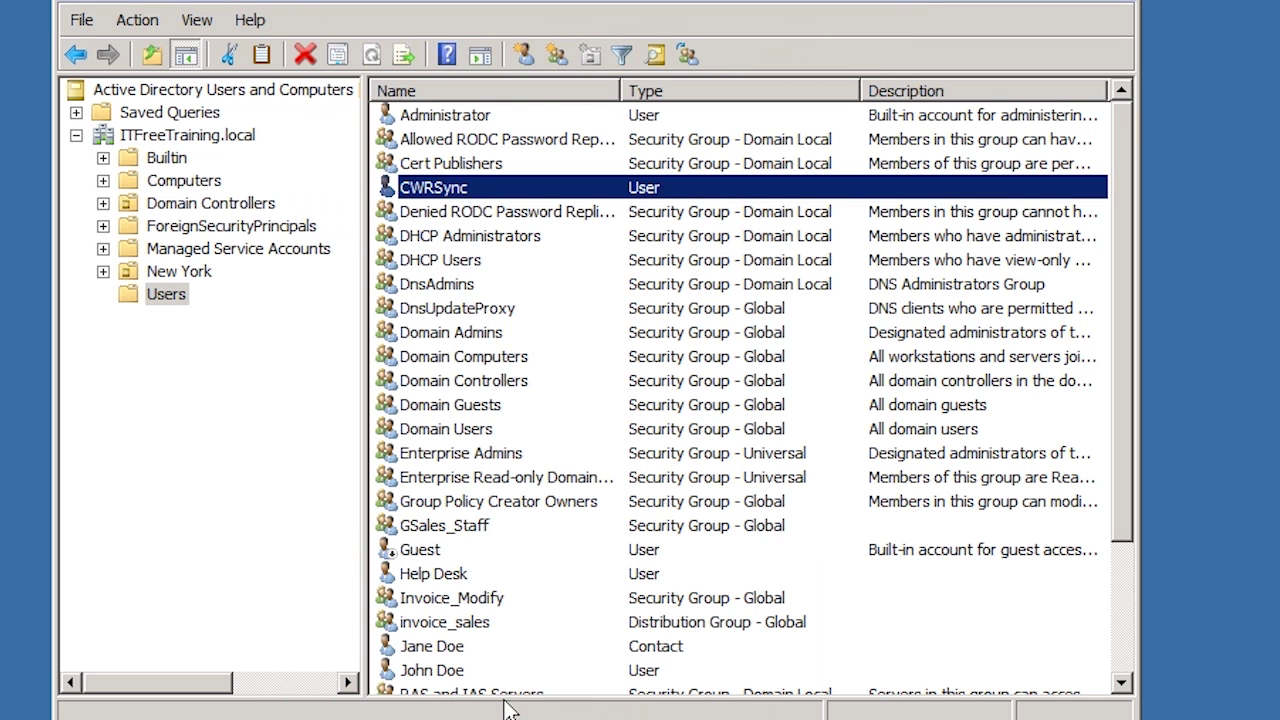
# - Close the directory console and launch Local Users and Groups by searching 'edit' in Start
pyautogui.click(1118, 4)
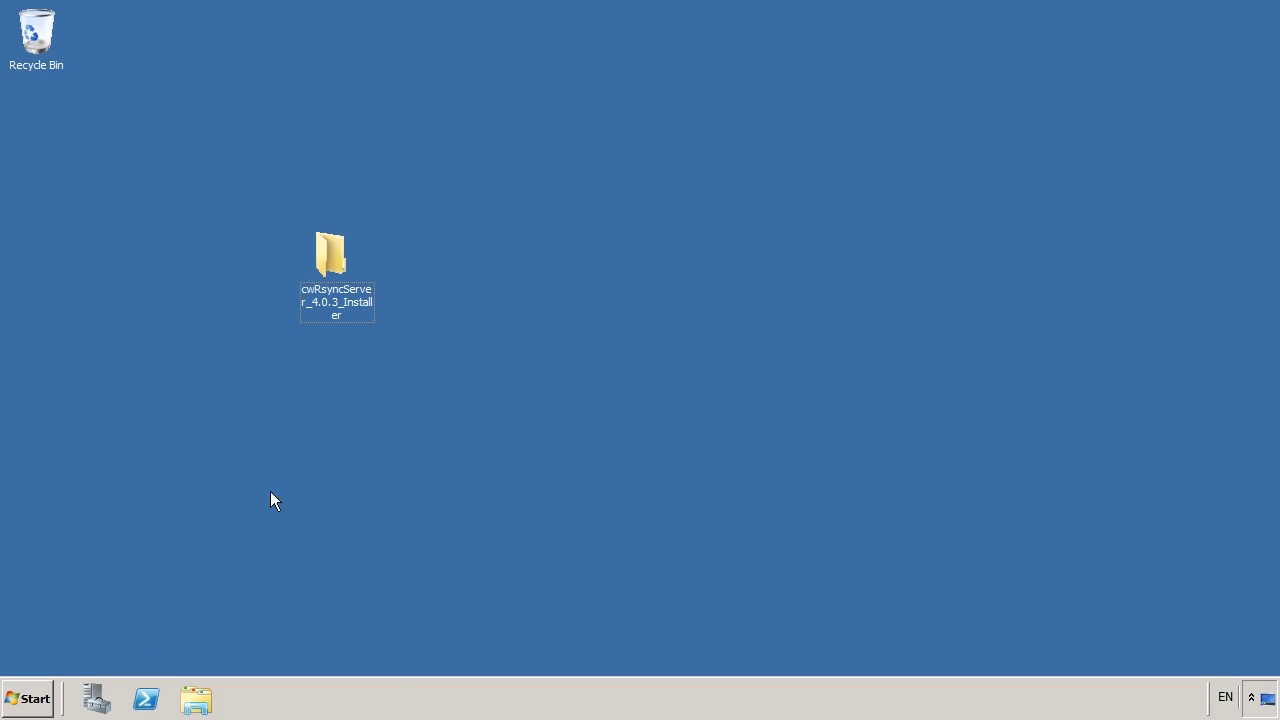
pyautogui.click(40, 698)
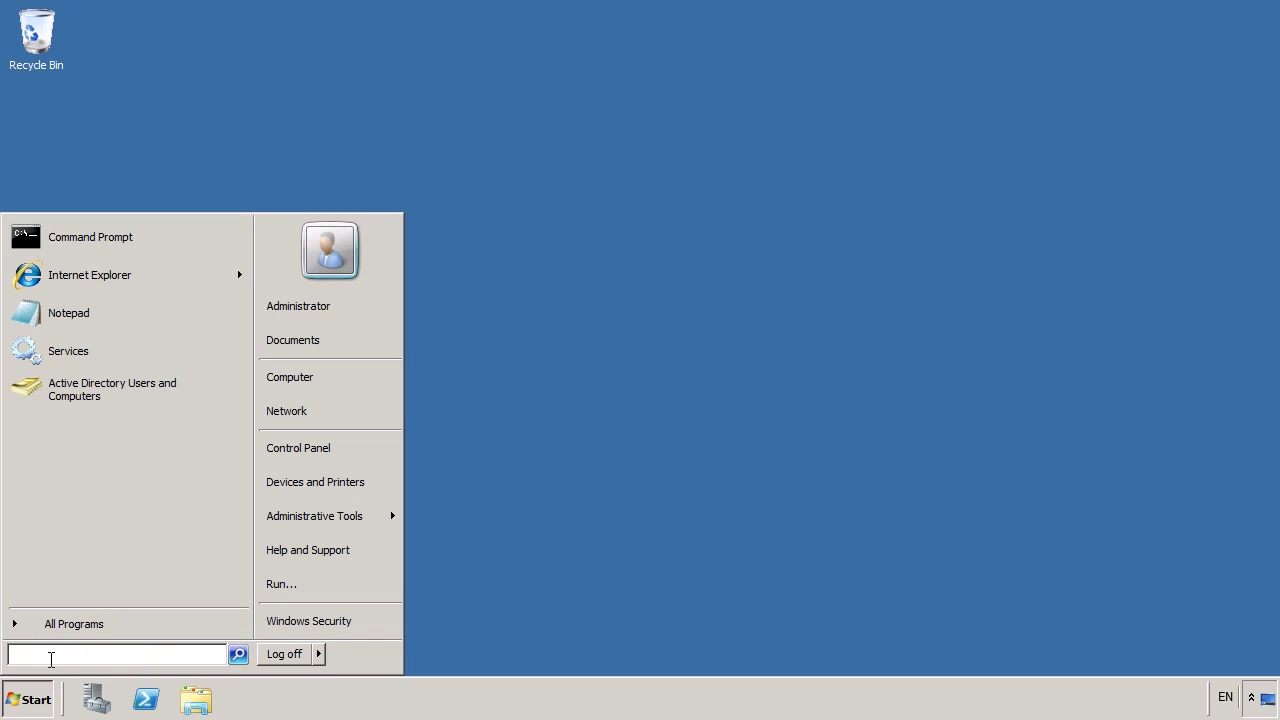
pyautogui.write('edit')
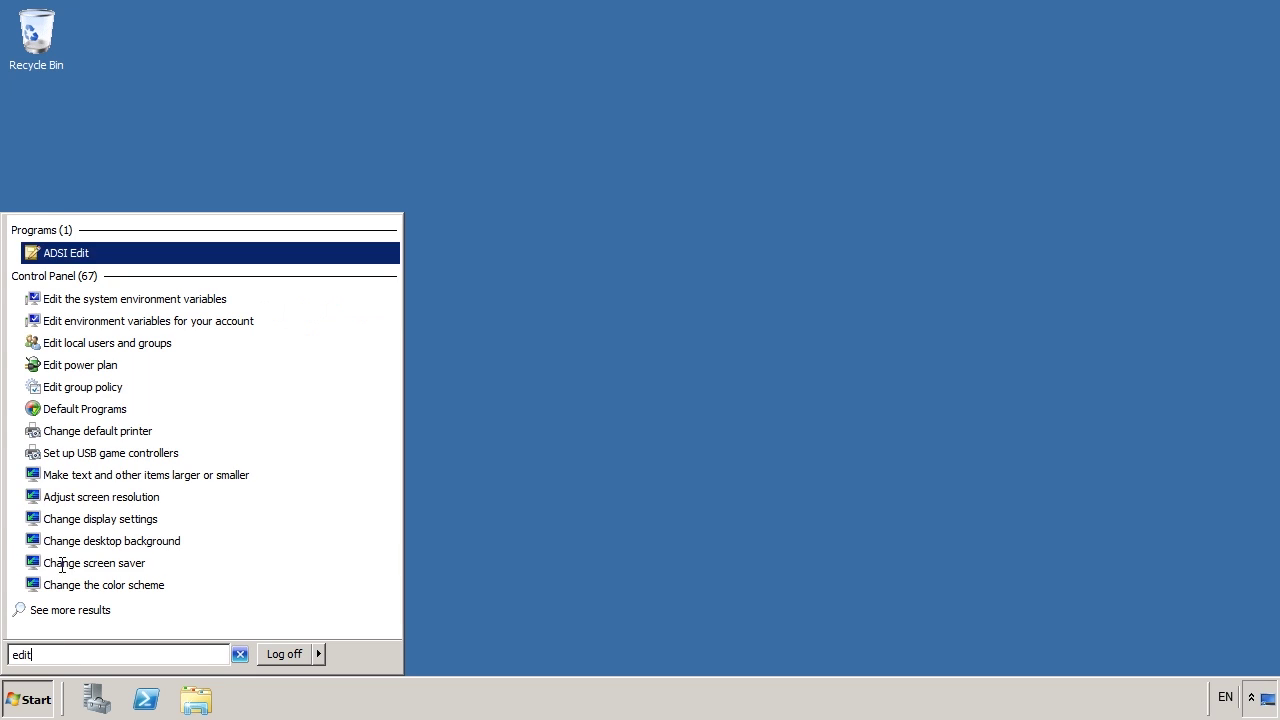
pyautogui.click(192, 357)
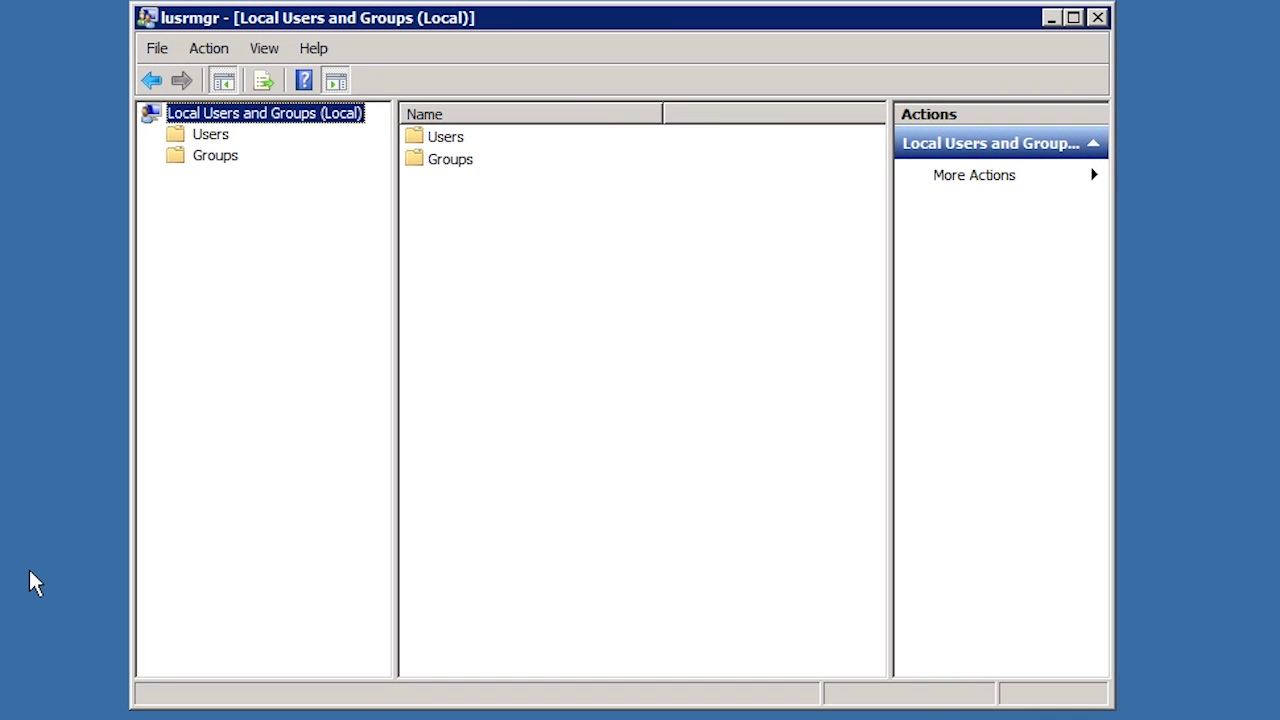
# - Open the membership properties of the local Administrators group
pyautogui.click(218, 157)
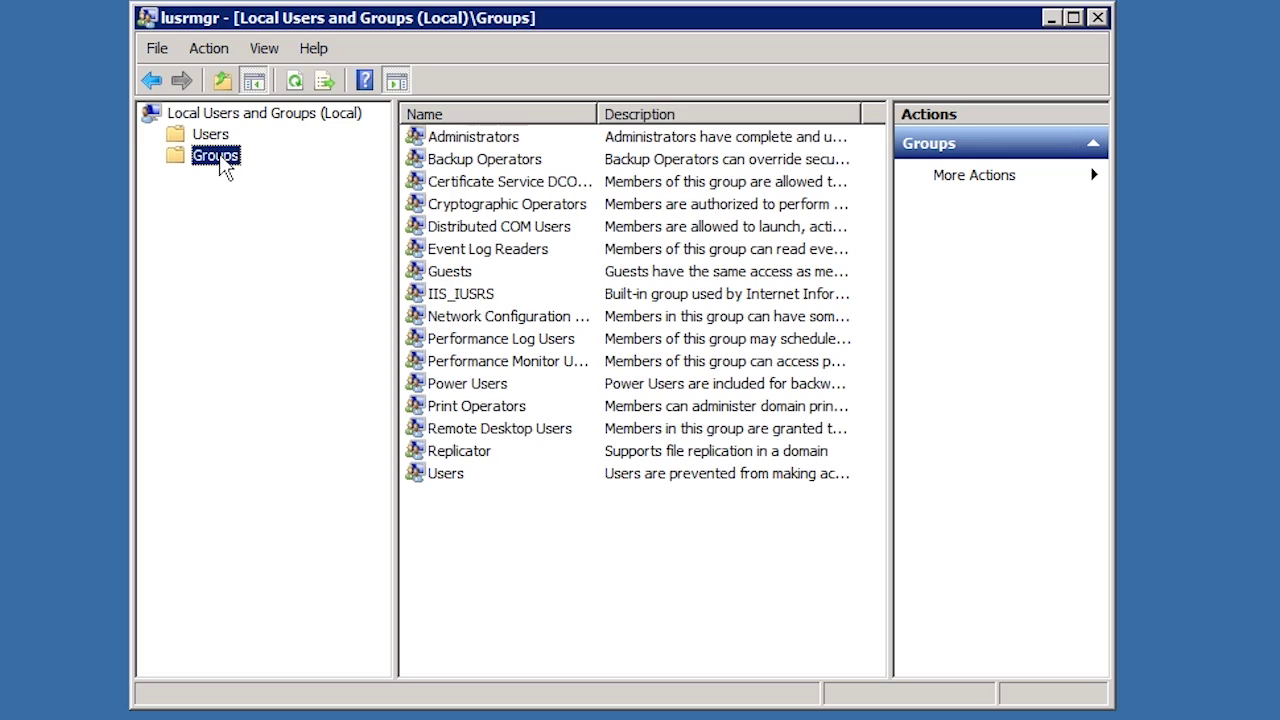
pyautogui.click(433, 143)
pyautogui.rightClick(437, 143)
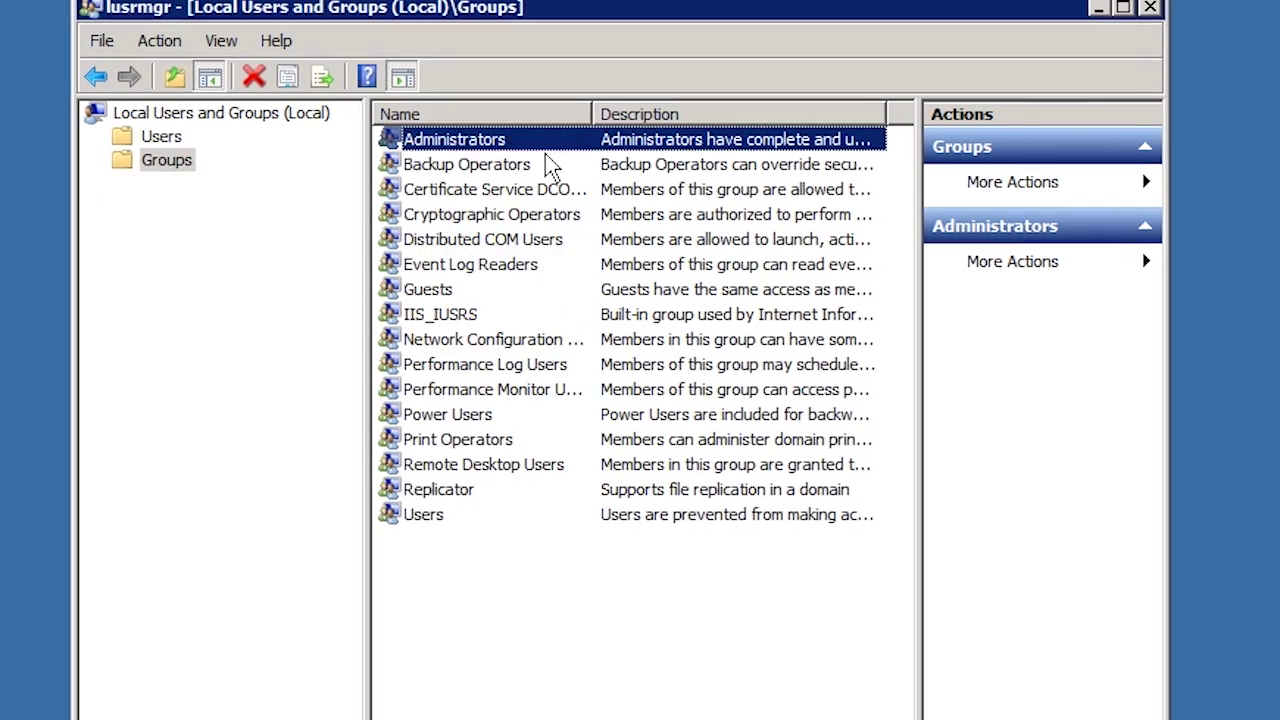
pyautogui.click(547, 158)
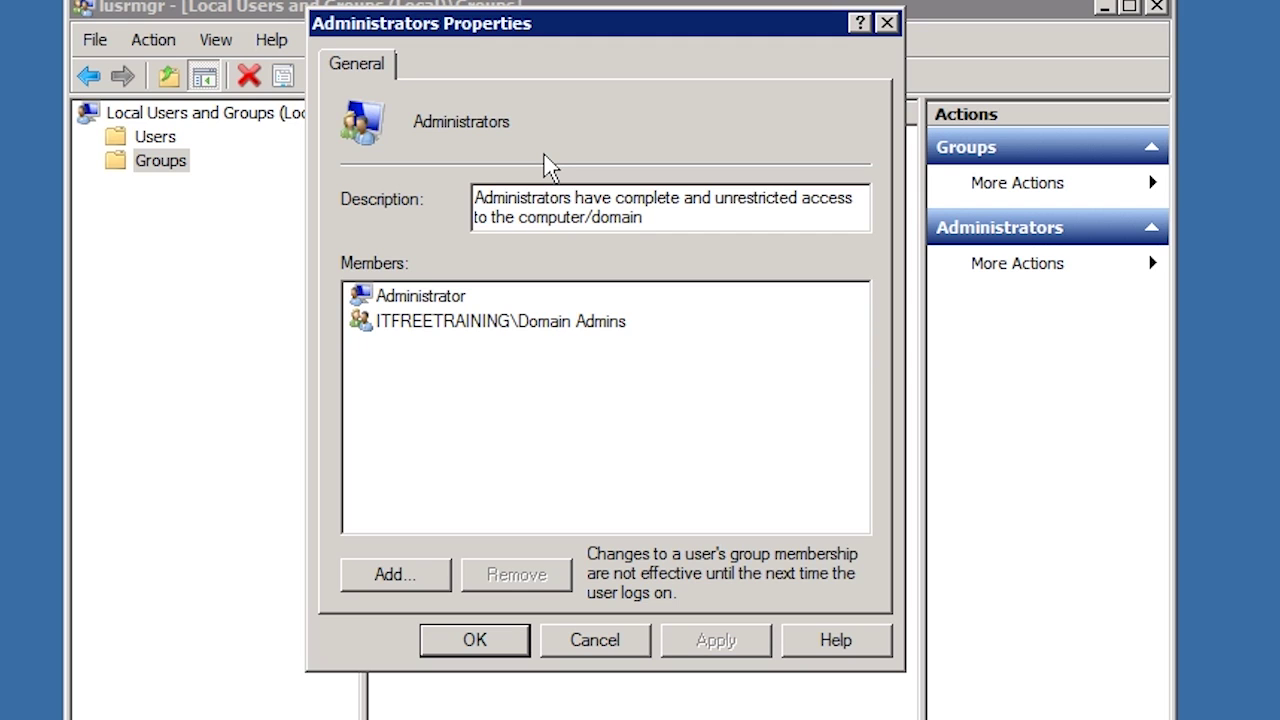
# - Add the domain account cwrsync, authenticating with the administrator account and its password
pyautogui.click(400, 584)
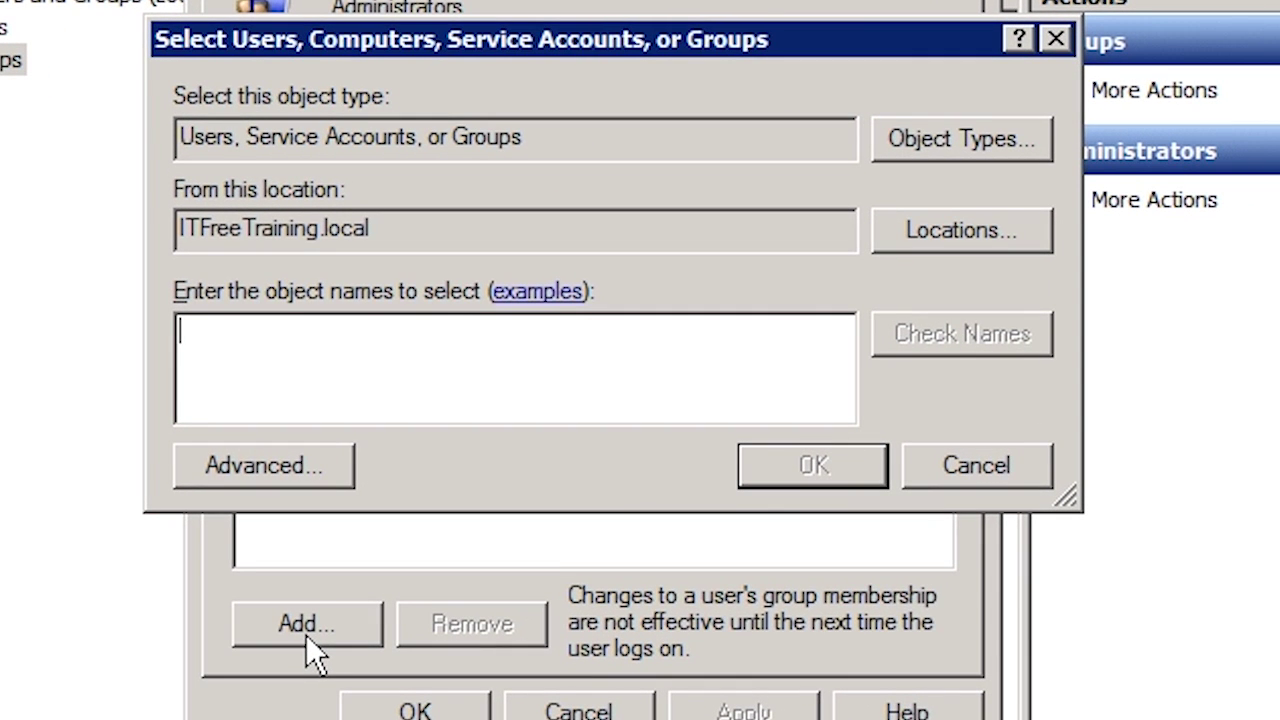
pyautogui.write('cwrsync')
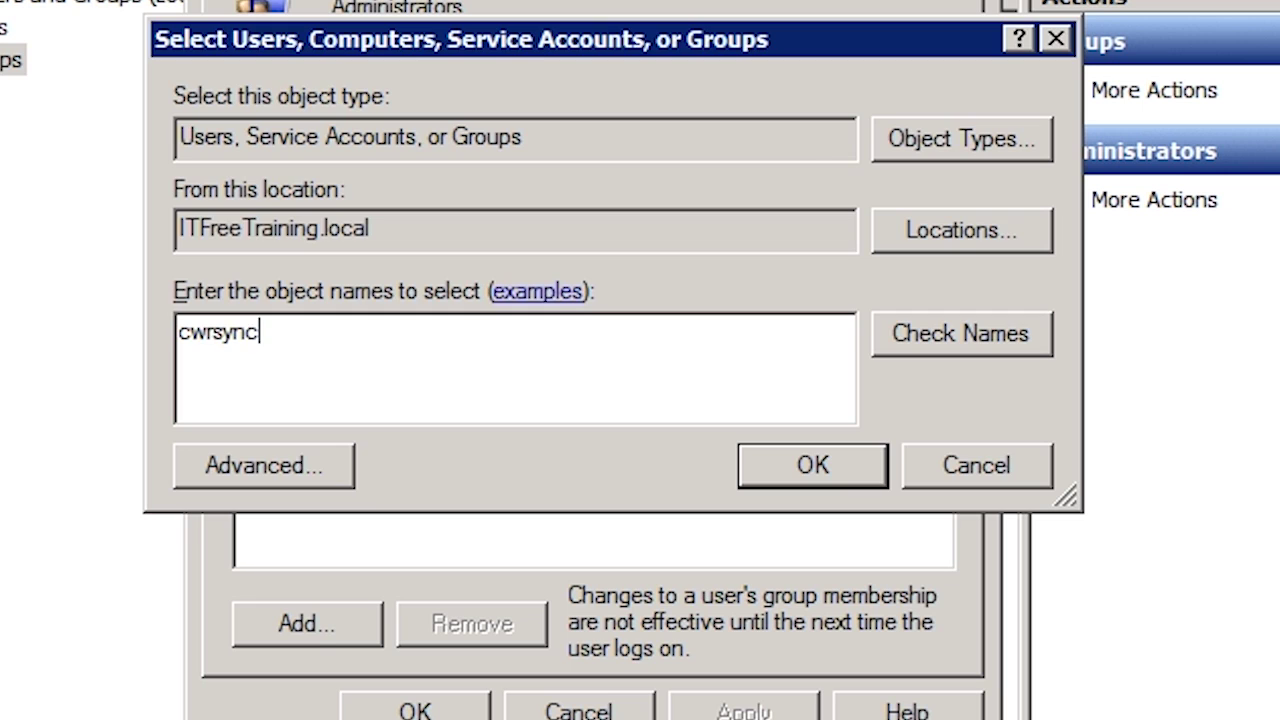
pyautogui.press('Return')
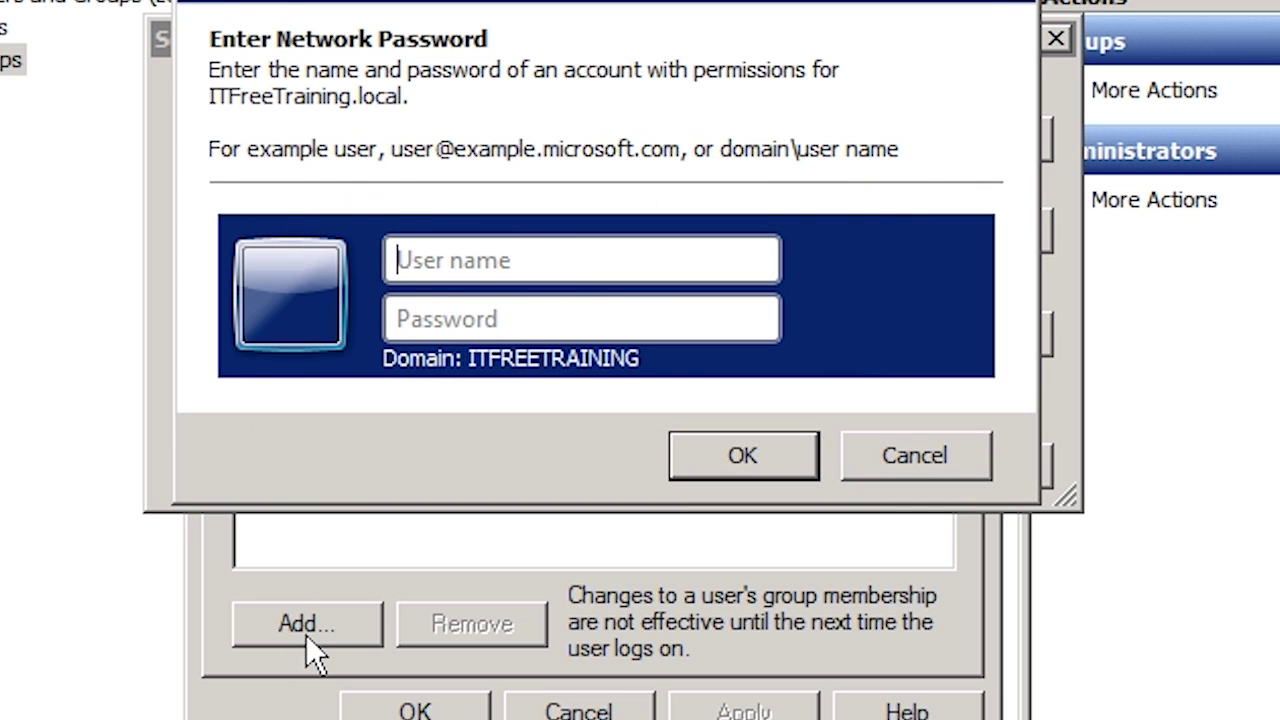
pyautogui.write('administrator')
pyautogui.press('Tab')
pyautogui.write('Password12')
pyautogui.press('Return')
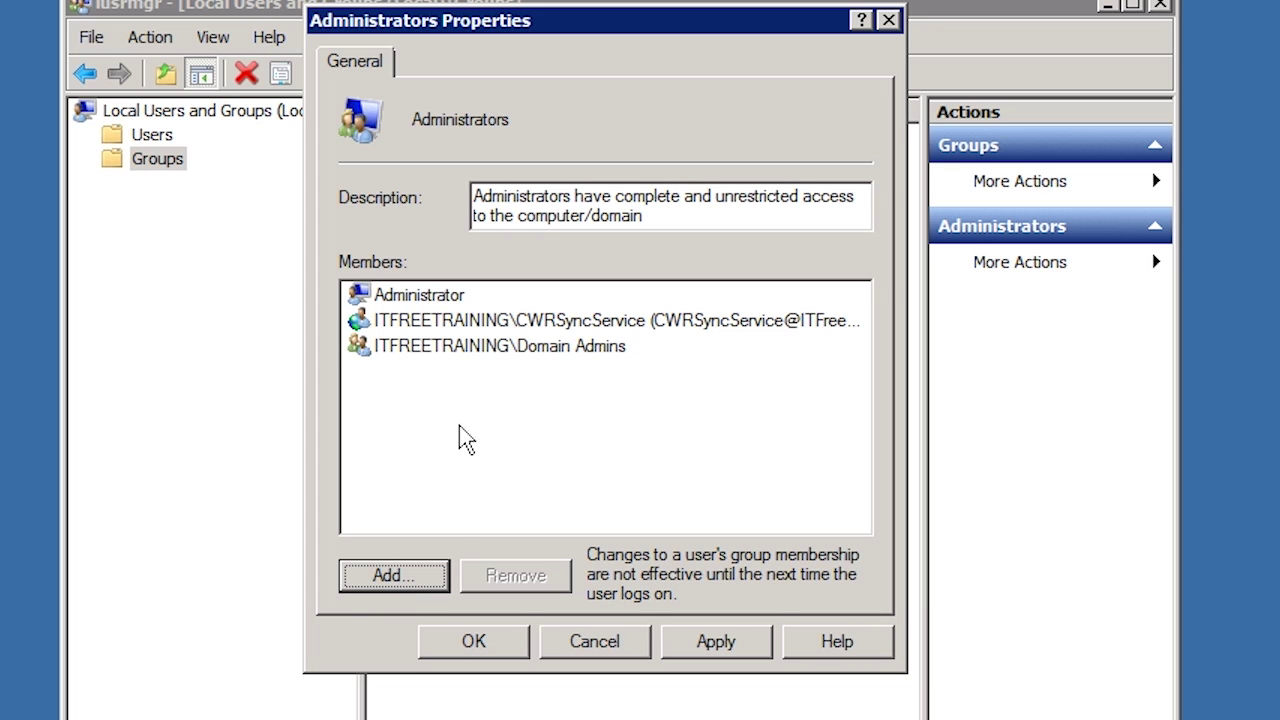
# - Confirm CWRSyncService as a member, apply the change, and close Local Users and Groups
pyautogui.click(440, 320)
pyautogui.click(762, 640)
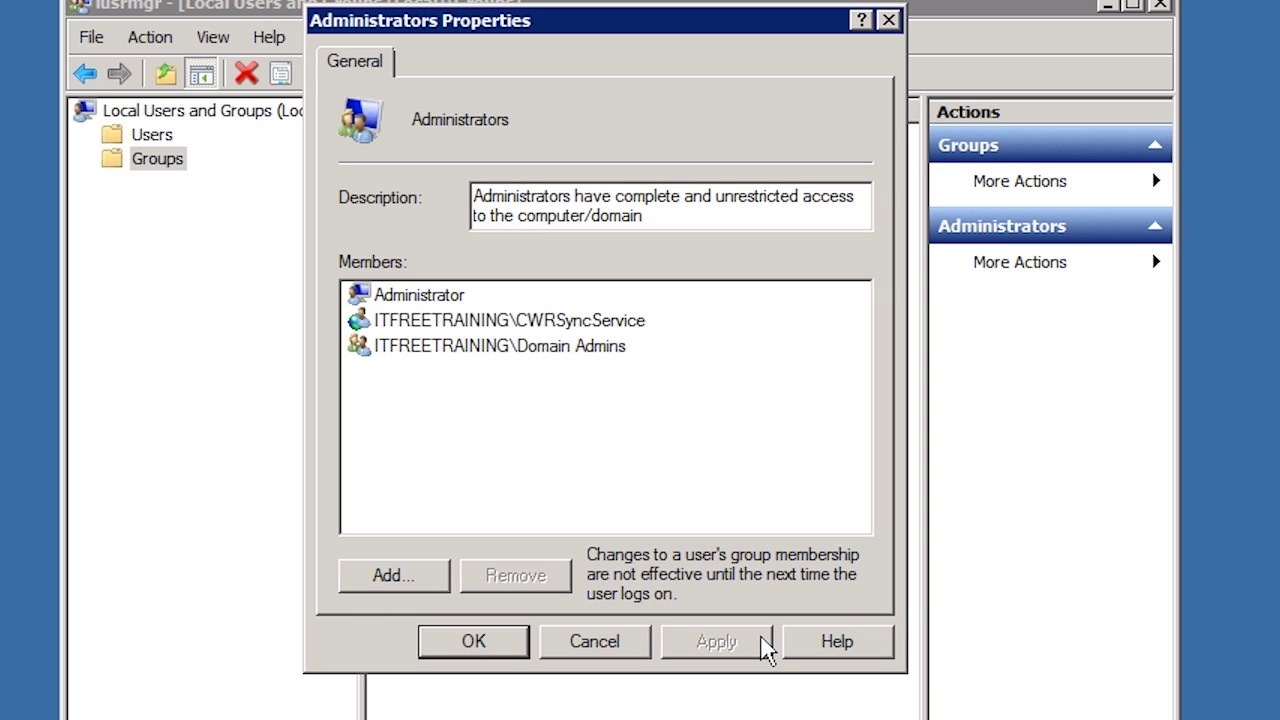
pyautogui.click(524, 652)
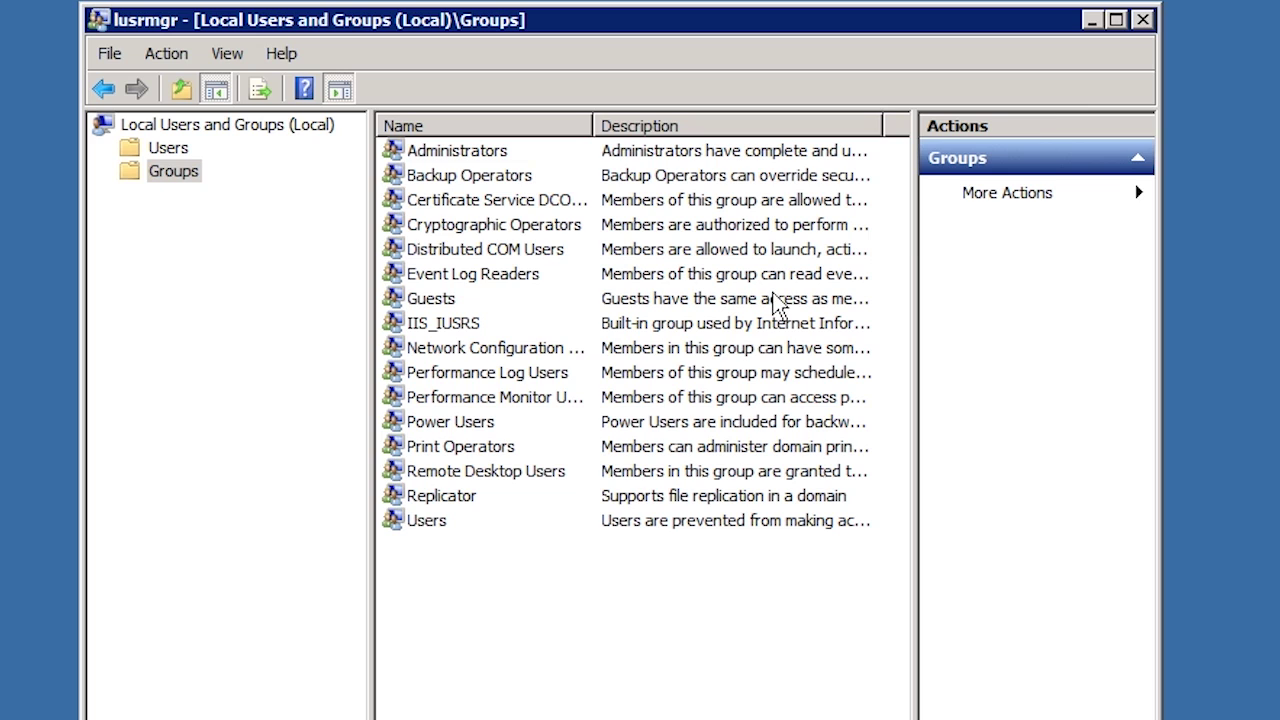
pyautogui.click(1136, 24)
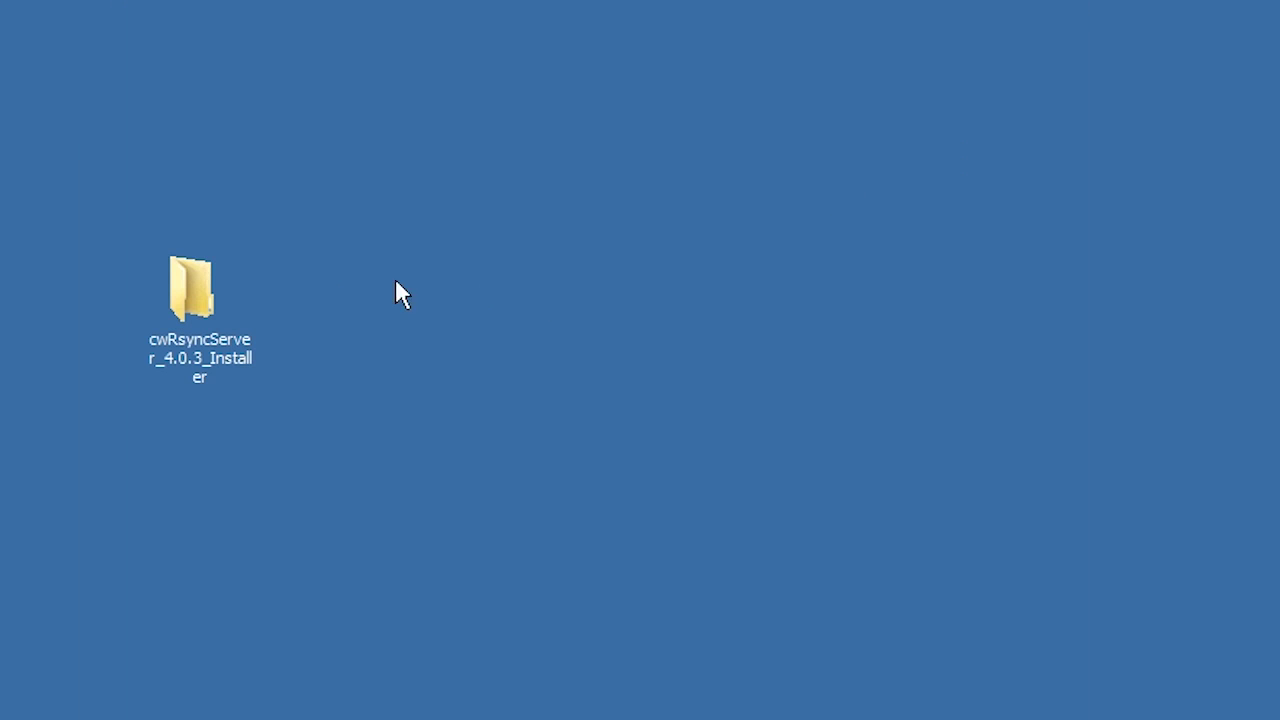
# - Launch the cwRsyncServer installer, accept the licence and keep the default install location
pyautogui.doubleClick(205, 293)
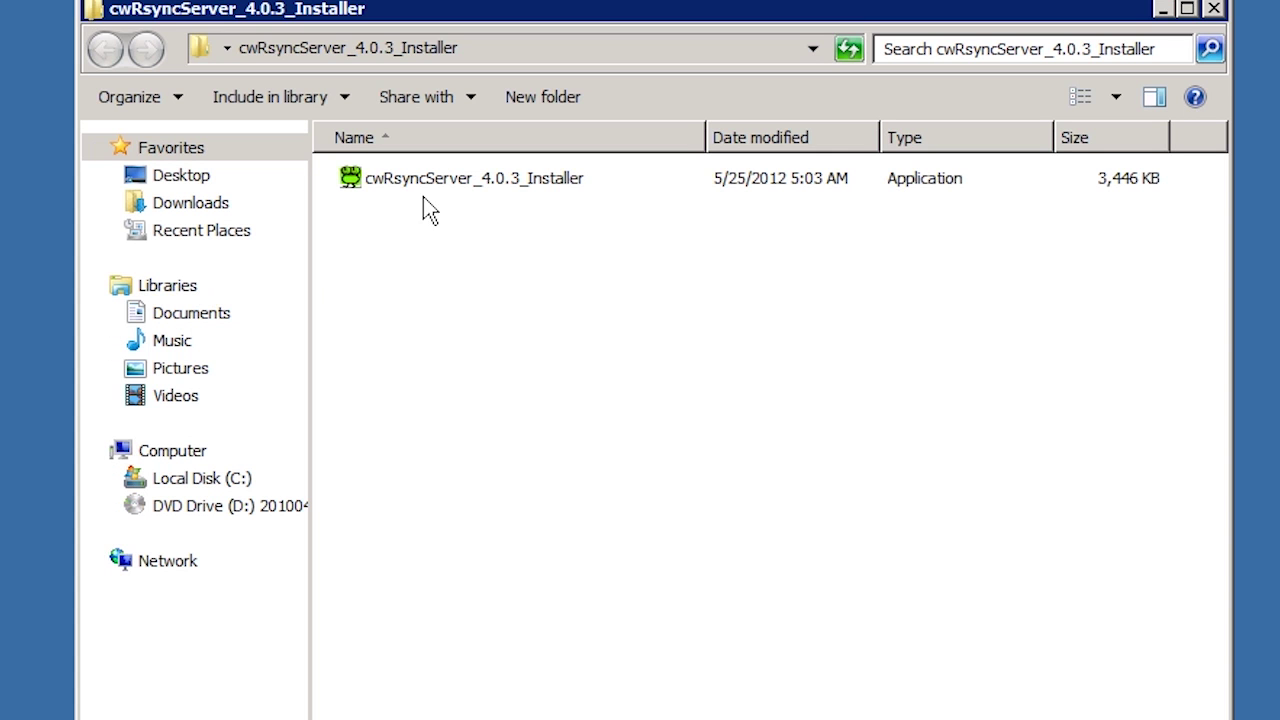
pyautogui.doubleClick(445, 184)
pyautogui.click(716, 440)
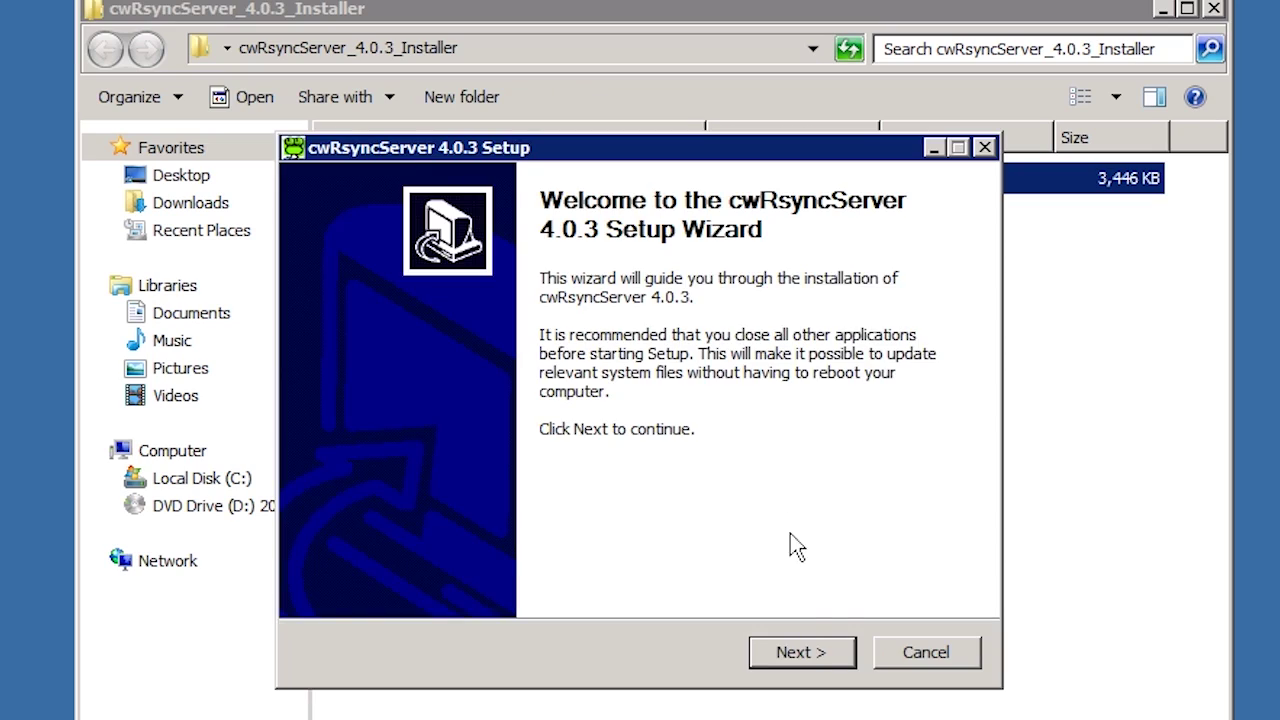
pyautogui.click(815, 655)
pyautogui.click(815, 655)
pyautogui.click(815, 655)
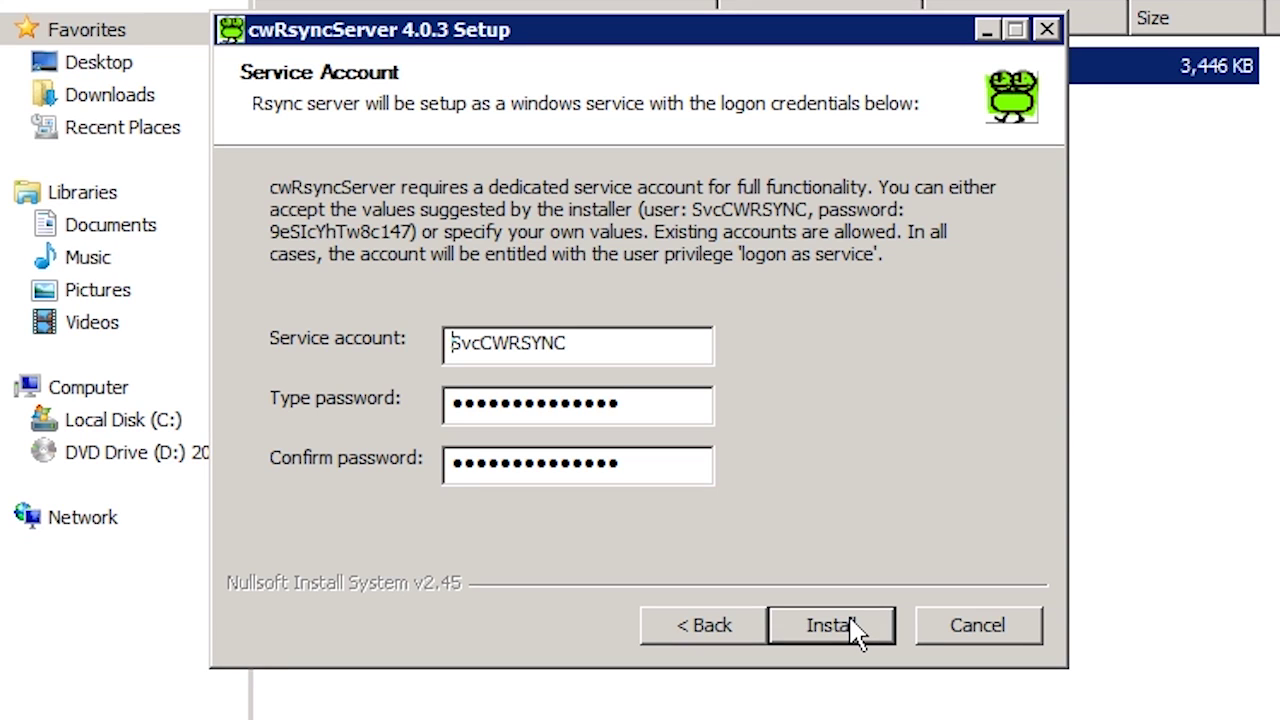
# - Install with the suggested service account, then close the installer and its folder window
pyautogui.click(830, 625)
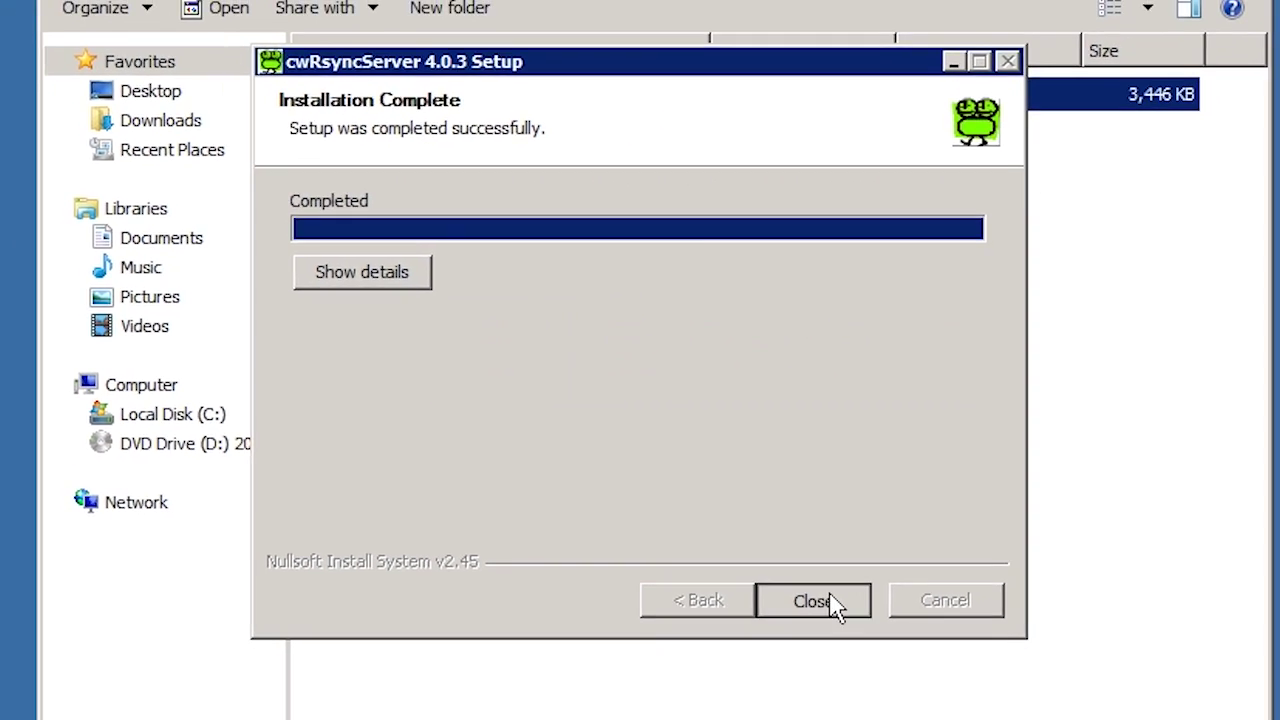
pyautogui.click(812, 601)
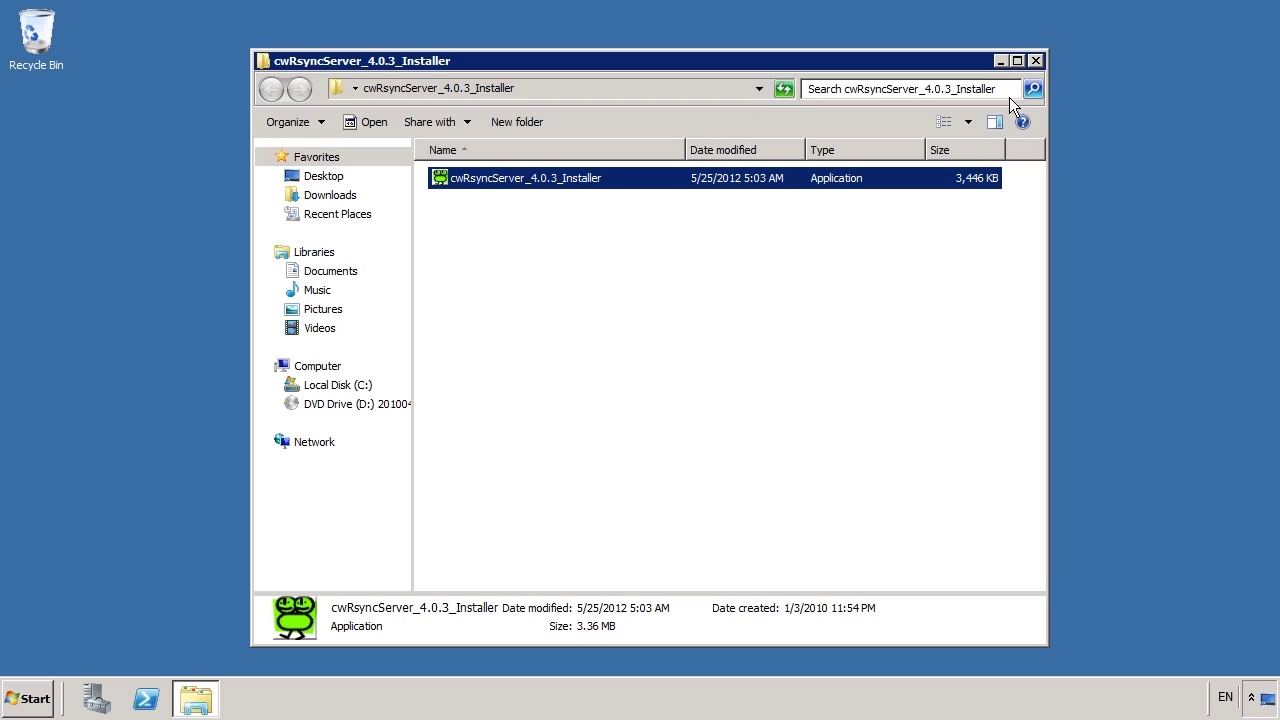
pyautogui.click(1035, 60)
# - Launch the Services console by searching 'serv' from the Start menu
pyautogui.click(30, 699)
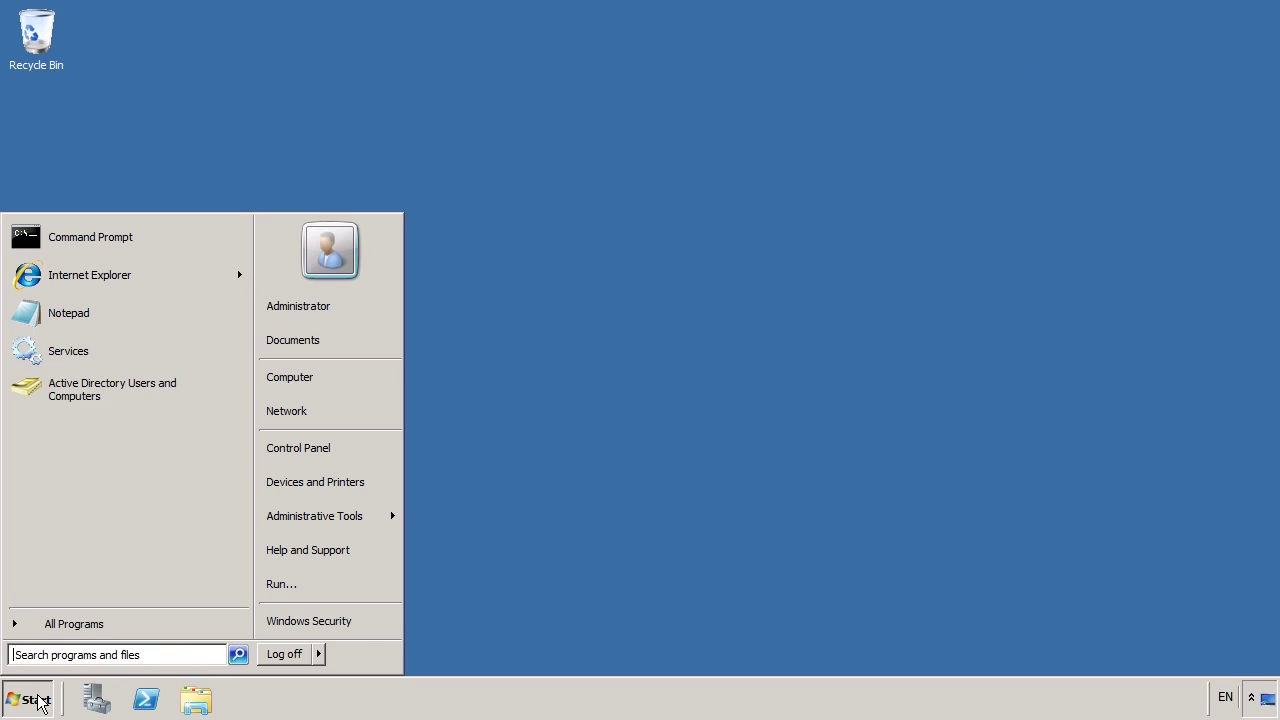
pyautogui.write('serv')
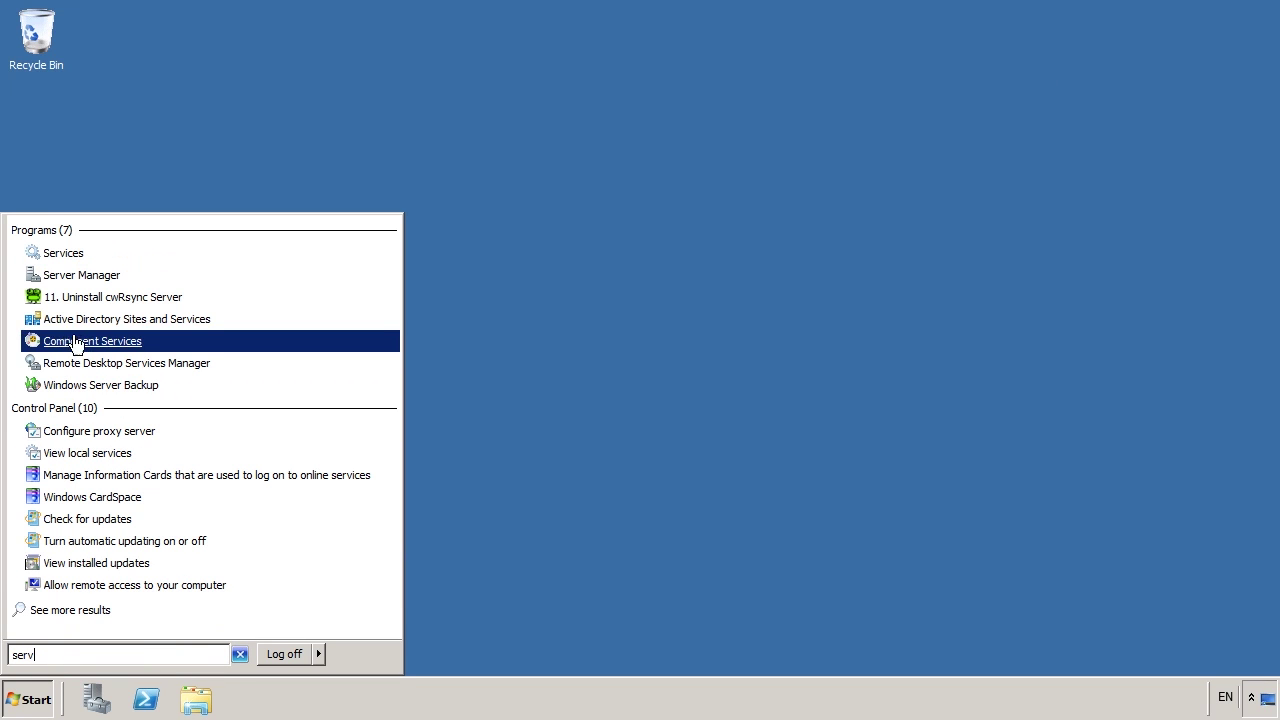
pyautogui.click(141, 257)
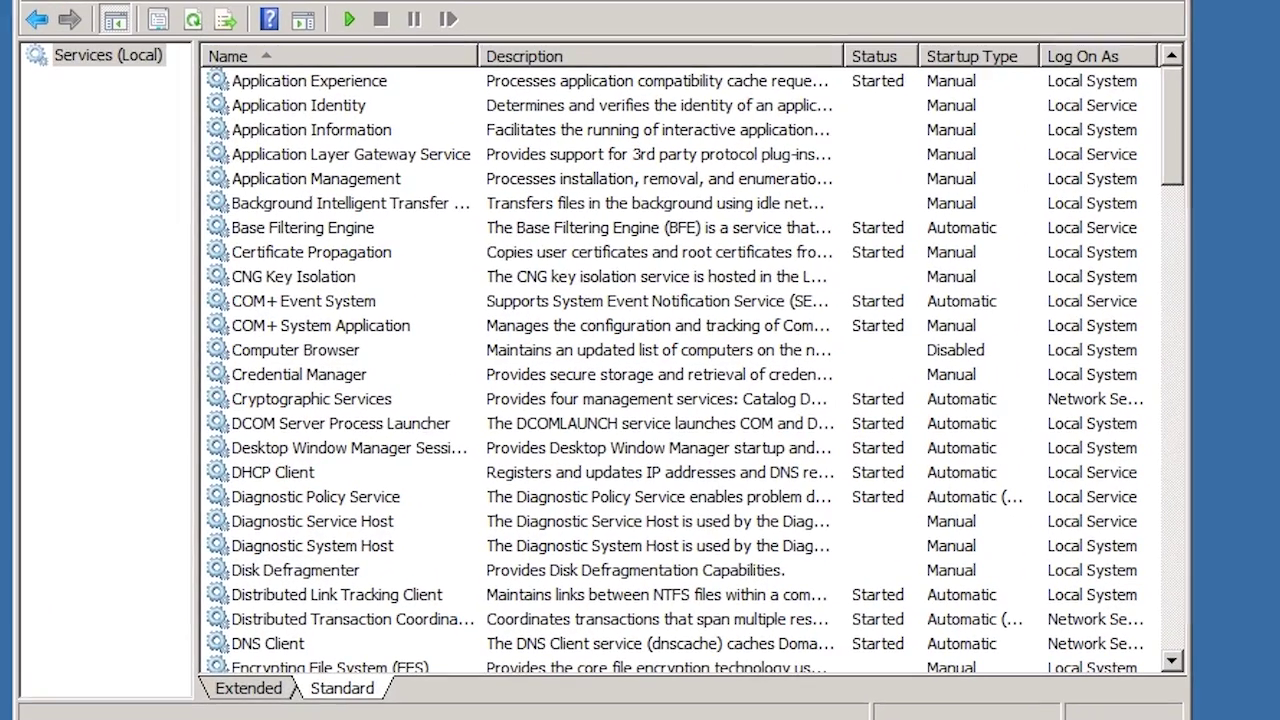
# - Open RsyncServer's properties on the Log On page
pyautogui.click(326, 277)
pyautogui.press('r')
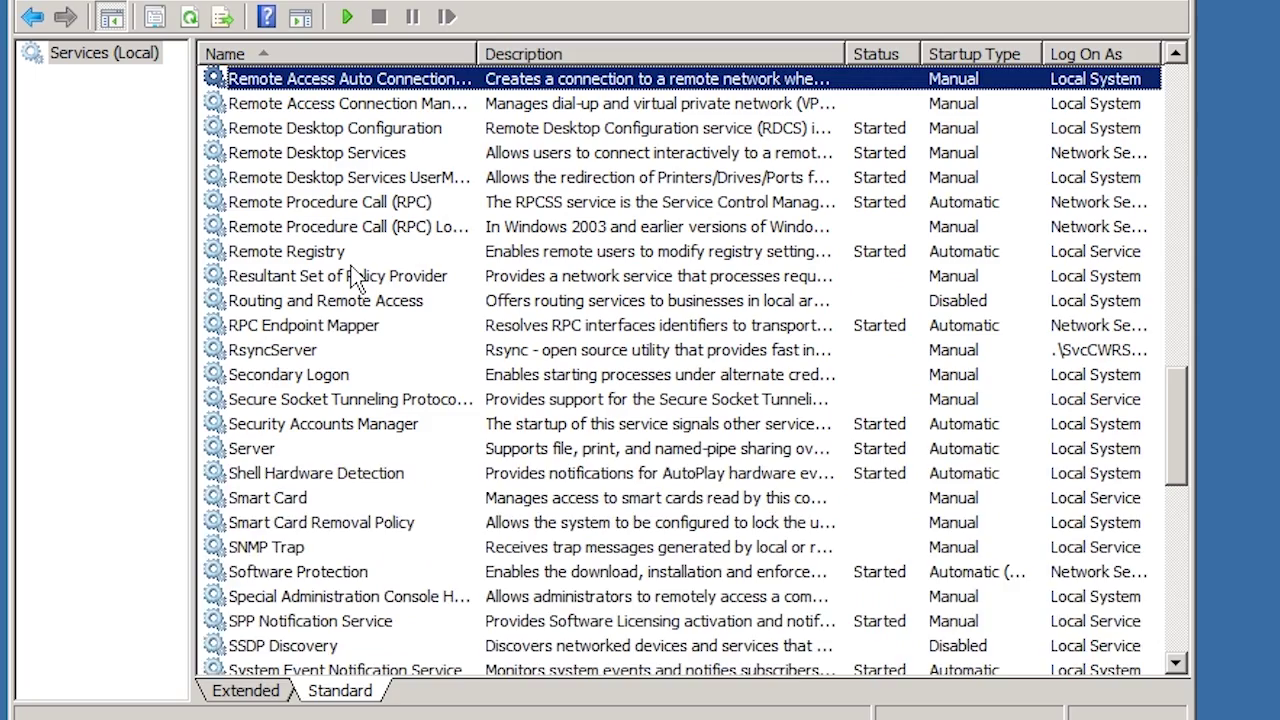
pyautogui.click(262, 352)
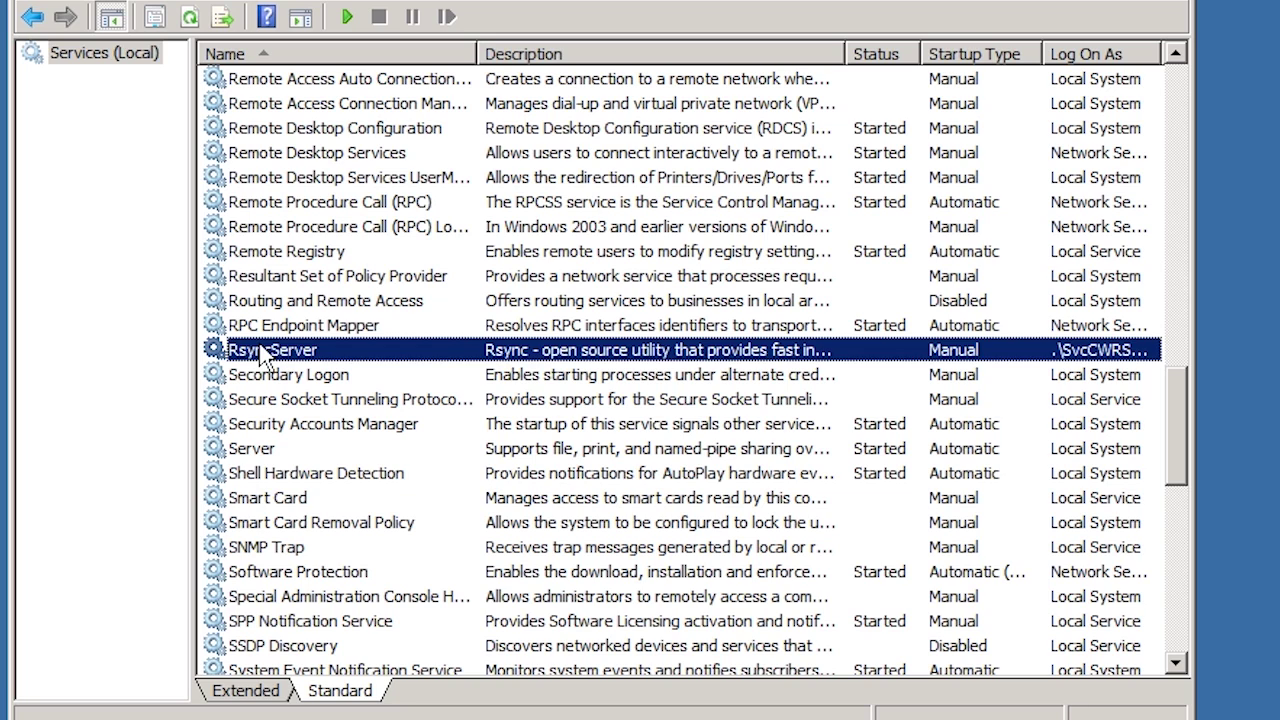
pyautogui.rightClick(262, 352)
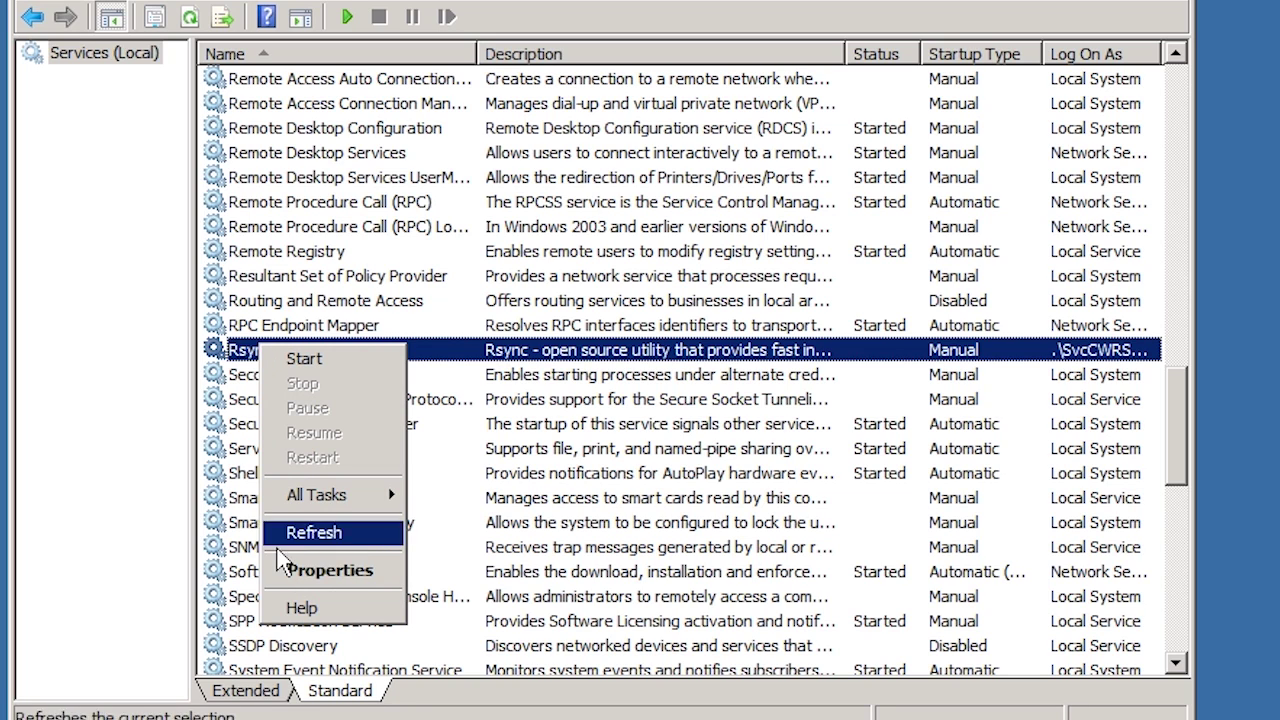
pyautogui.click(390, 580)
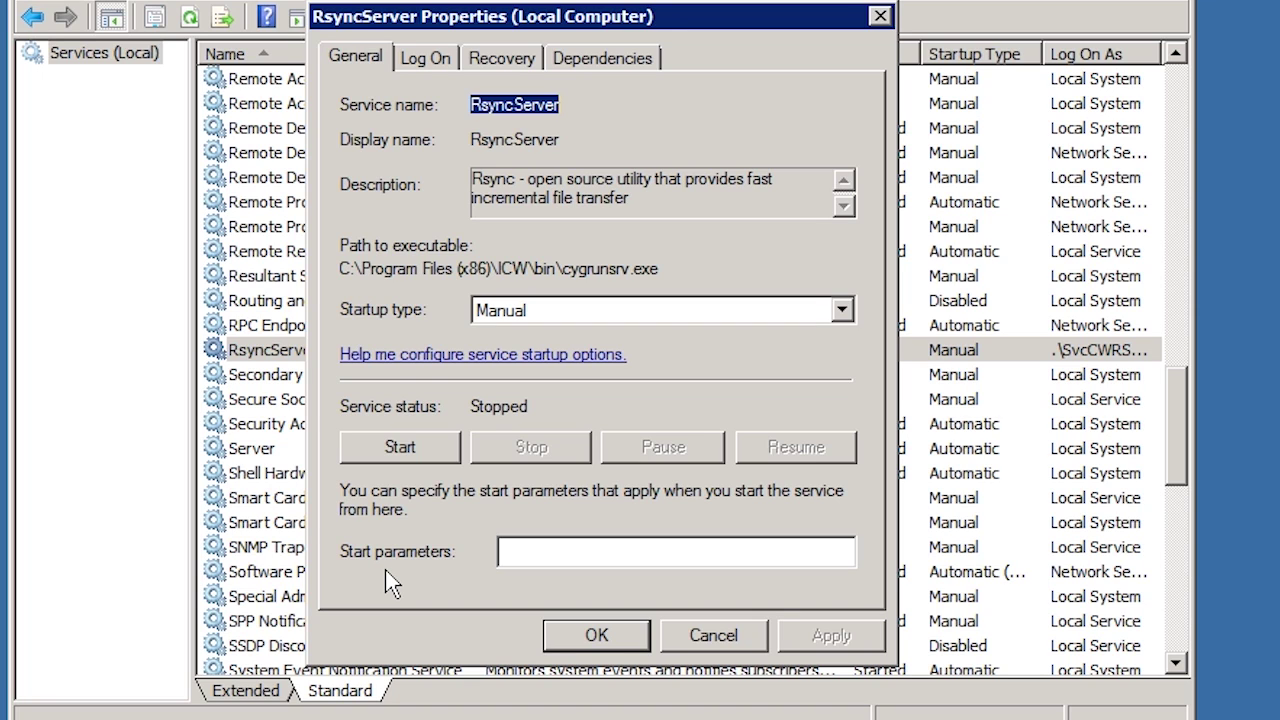
pyautogui.click(425, 60)
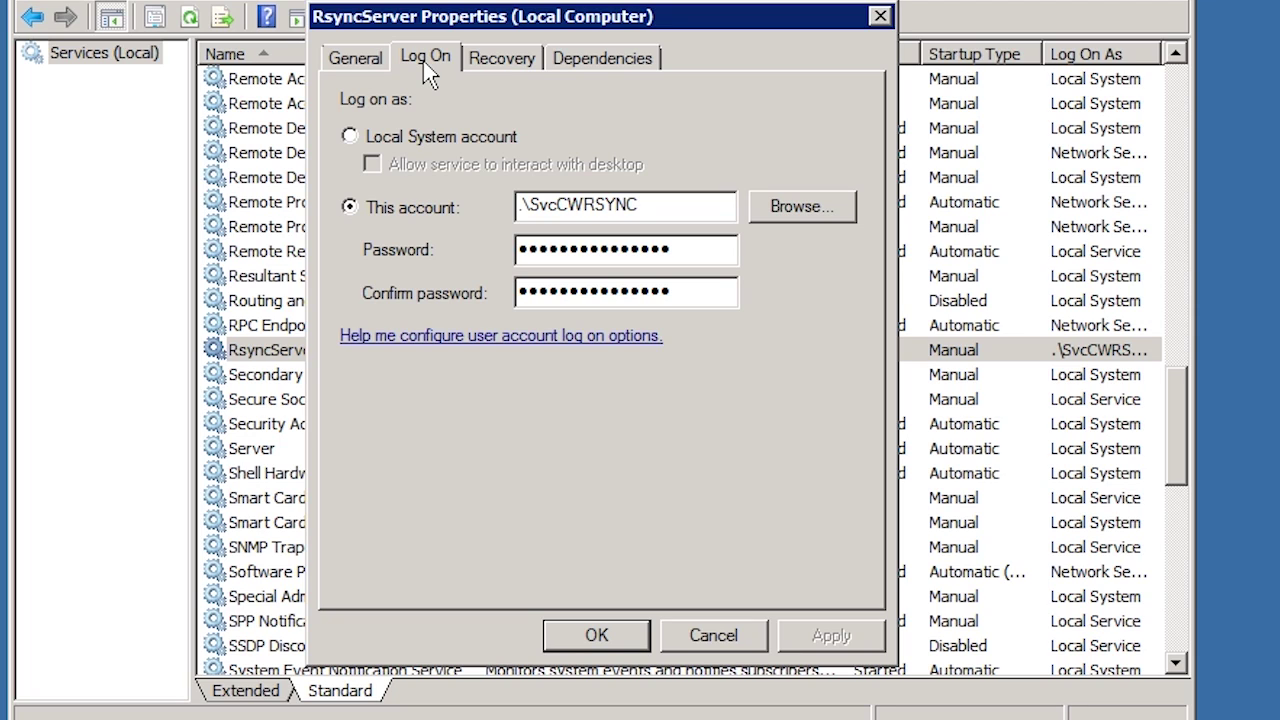
# - Browse for a log-on account, authenticating to the domain with administrator credentials
pyautogui.click(818, 205)
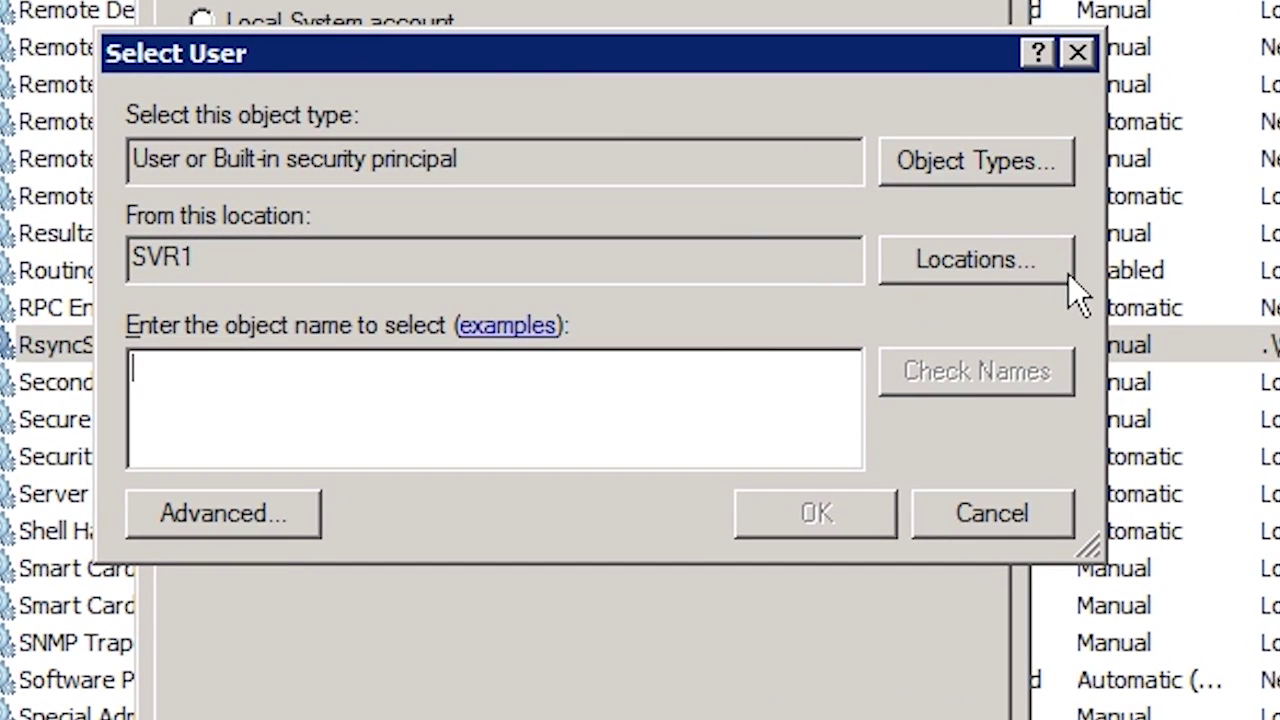
pyautogui.click(897, 272)
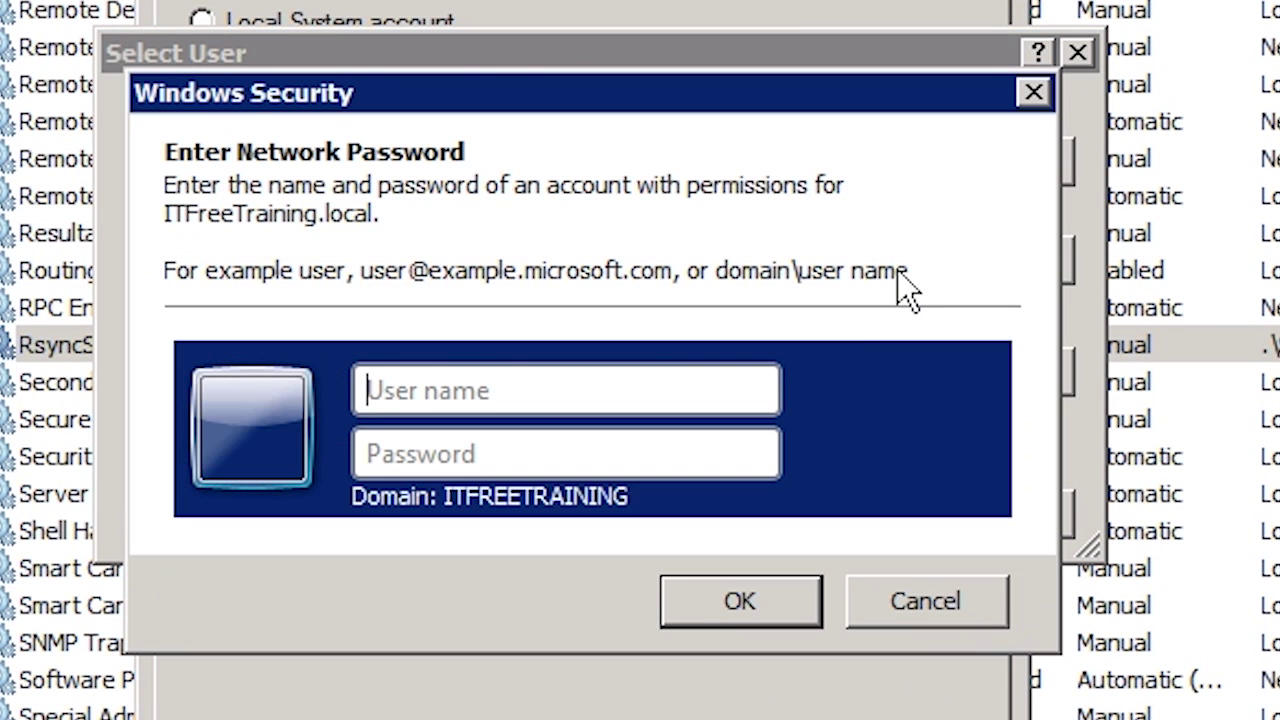
pyautogui.write('Administrator')
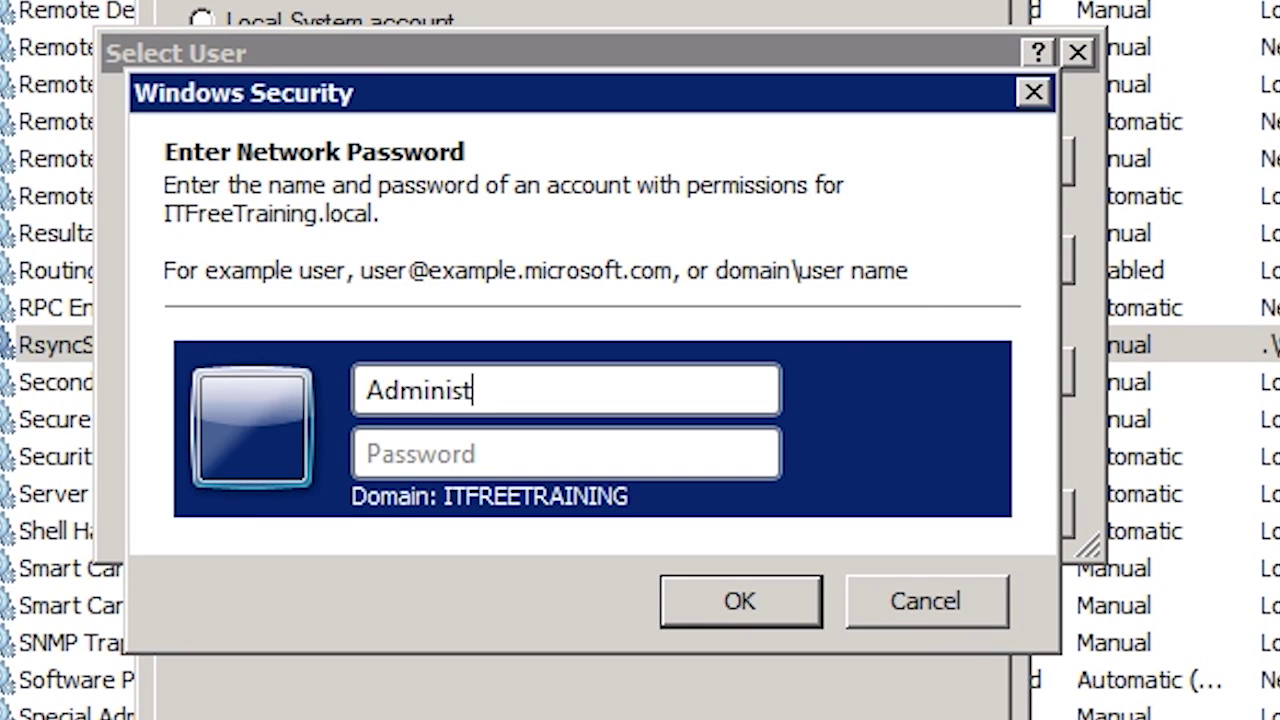
pyautogui.press('Tab')
pyautogui.write('Password1')
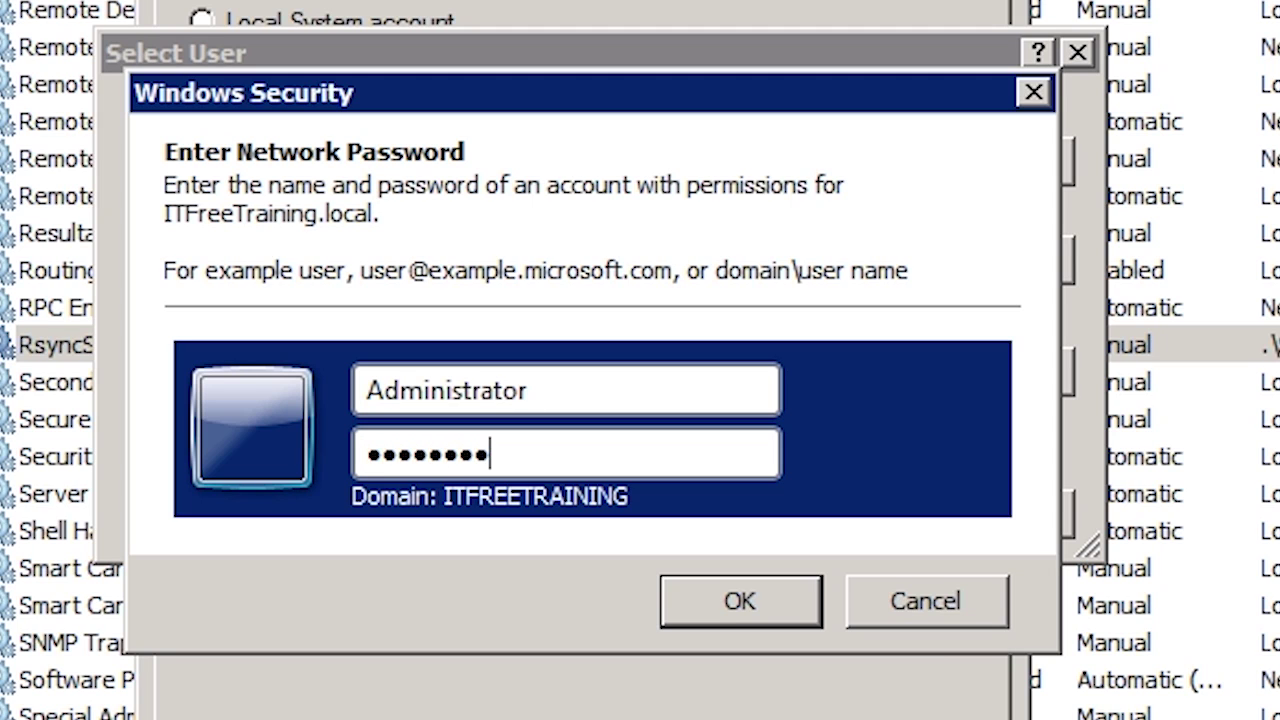
pyautogui.press('Return')
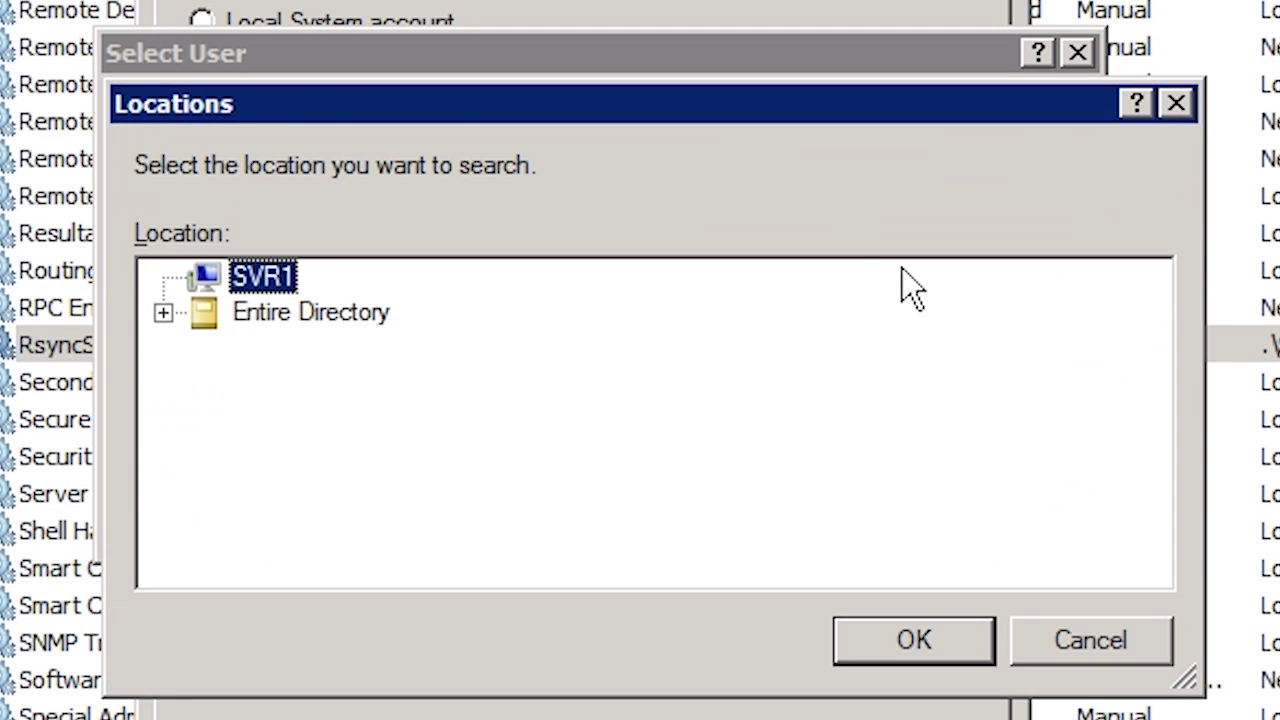
# - Search the Entire Directory for 'CWRS' to resolve the CWRSyncService account
pyautogui.click(318, 313)
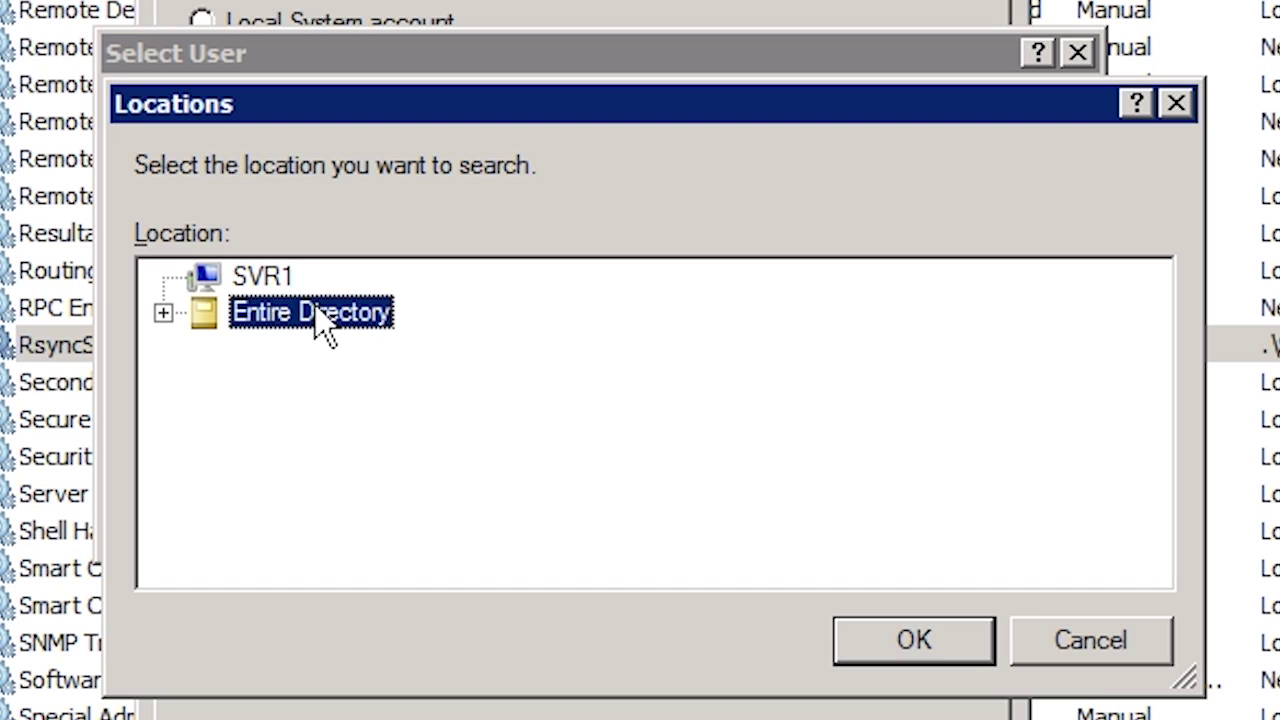
pyautogui.click(914, 641)
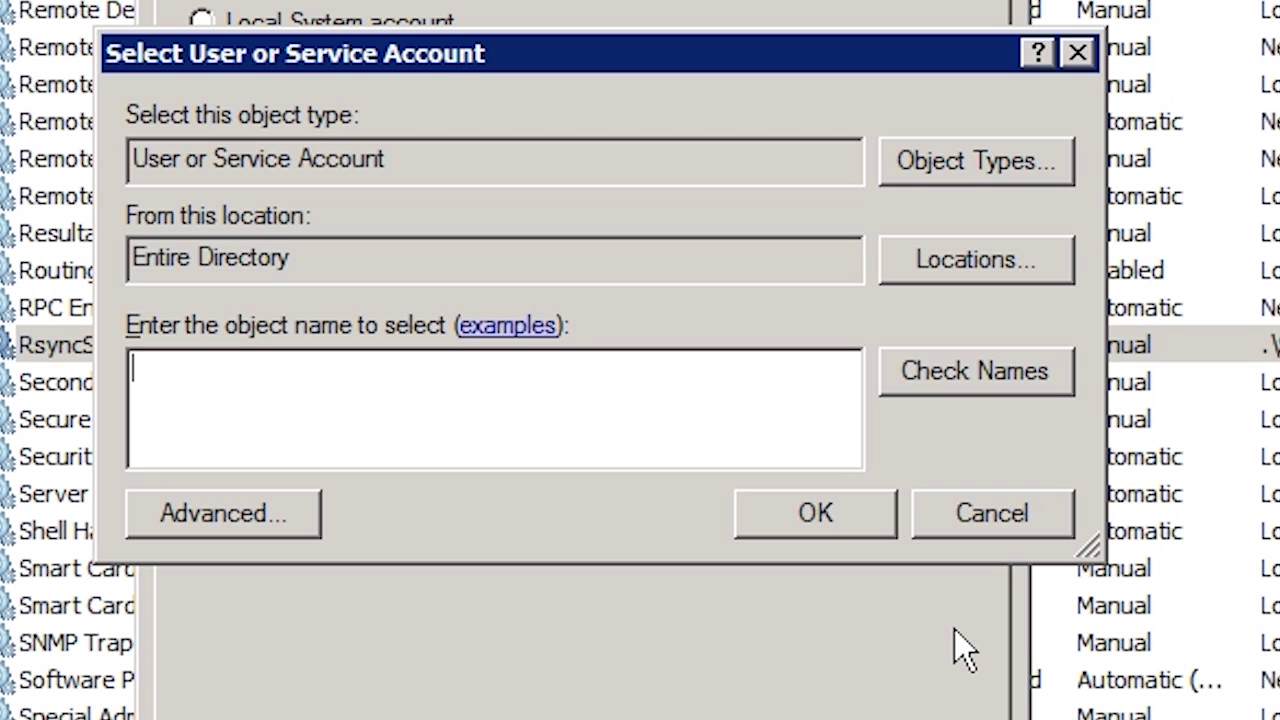
pyautogui.write('CWRS')
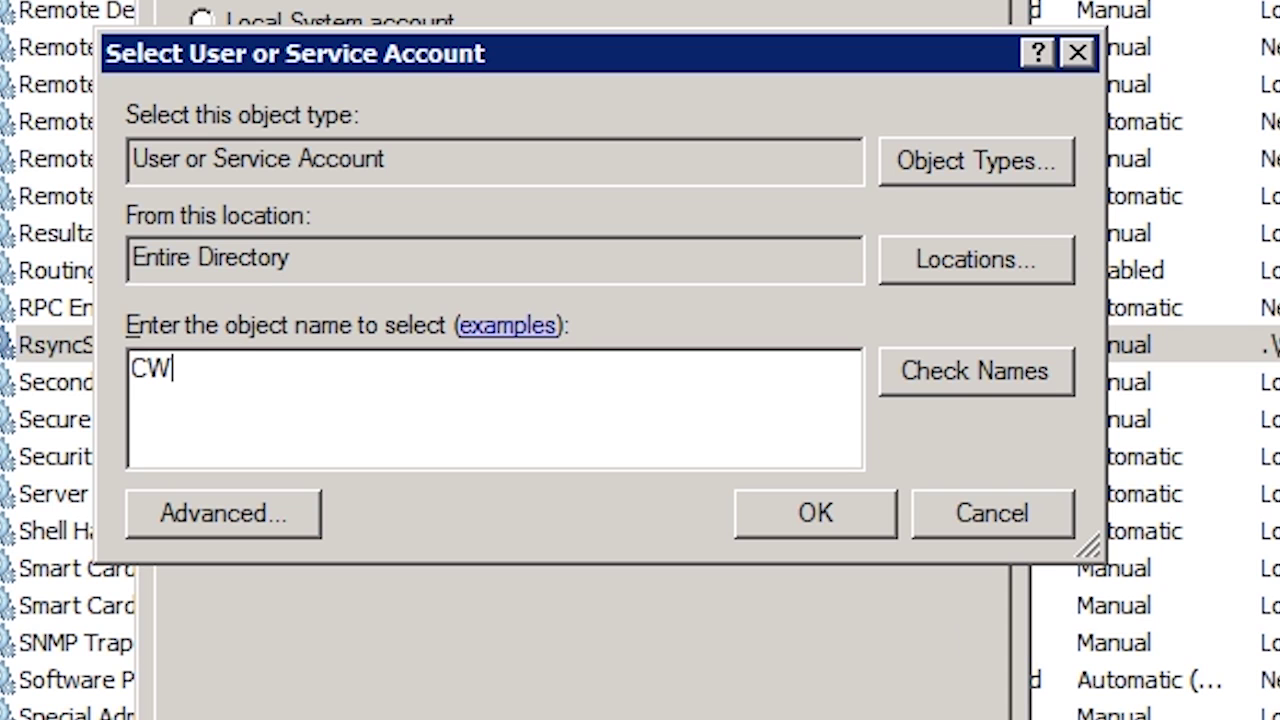
pyautogui.press('Return')
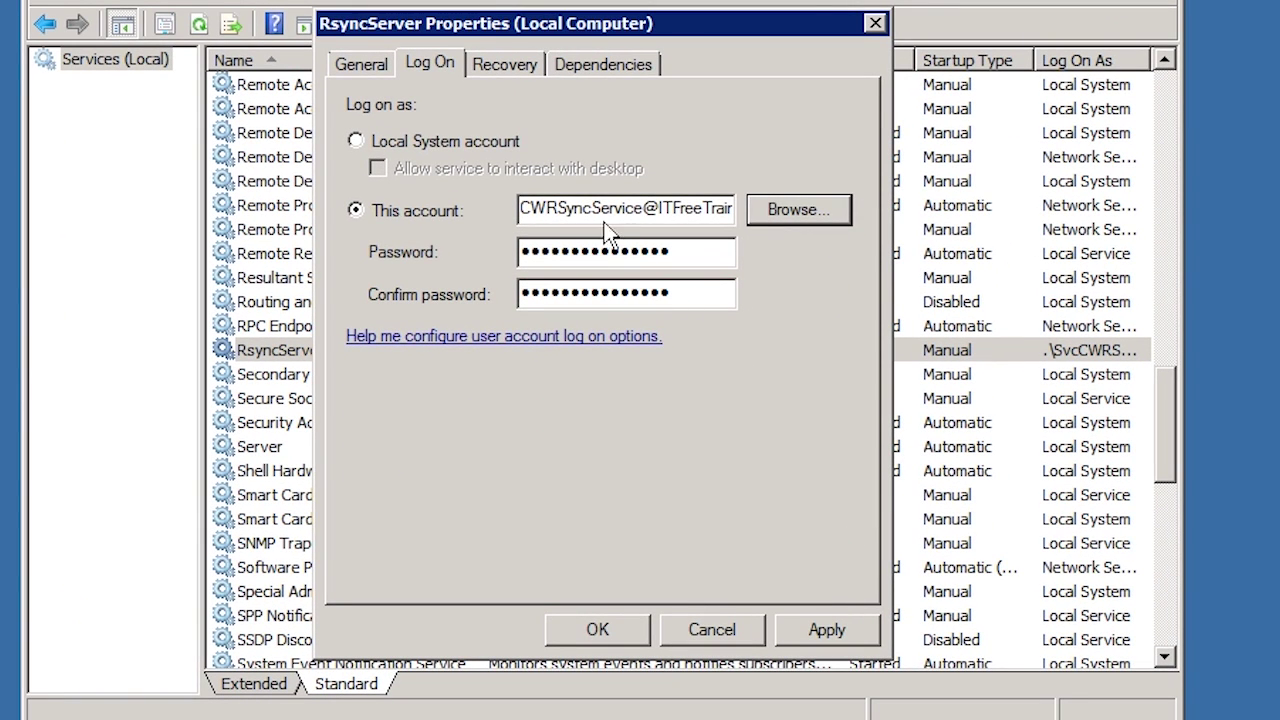
pyautogui.doubleClick(622, 207)
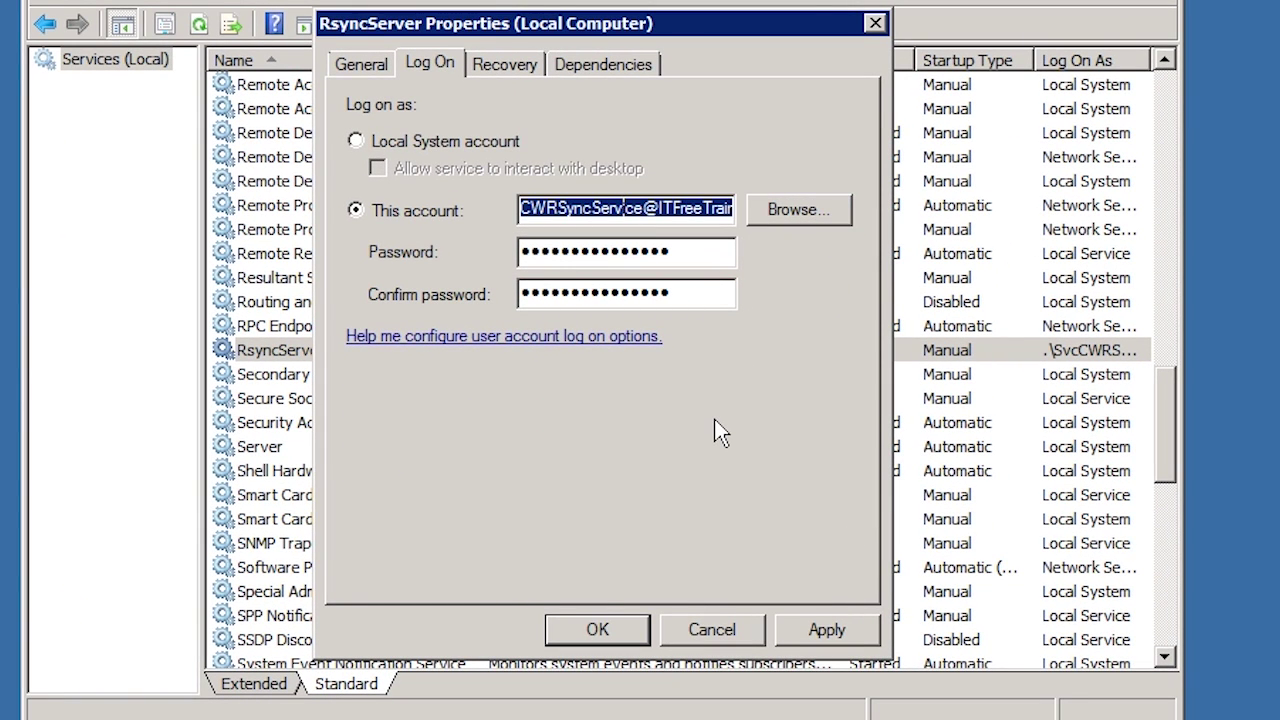
# - Enter CWRSyncService's account password in both Password and Confirm password fields
pyautogui.click(677, 252)
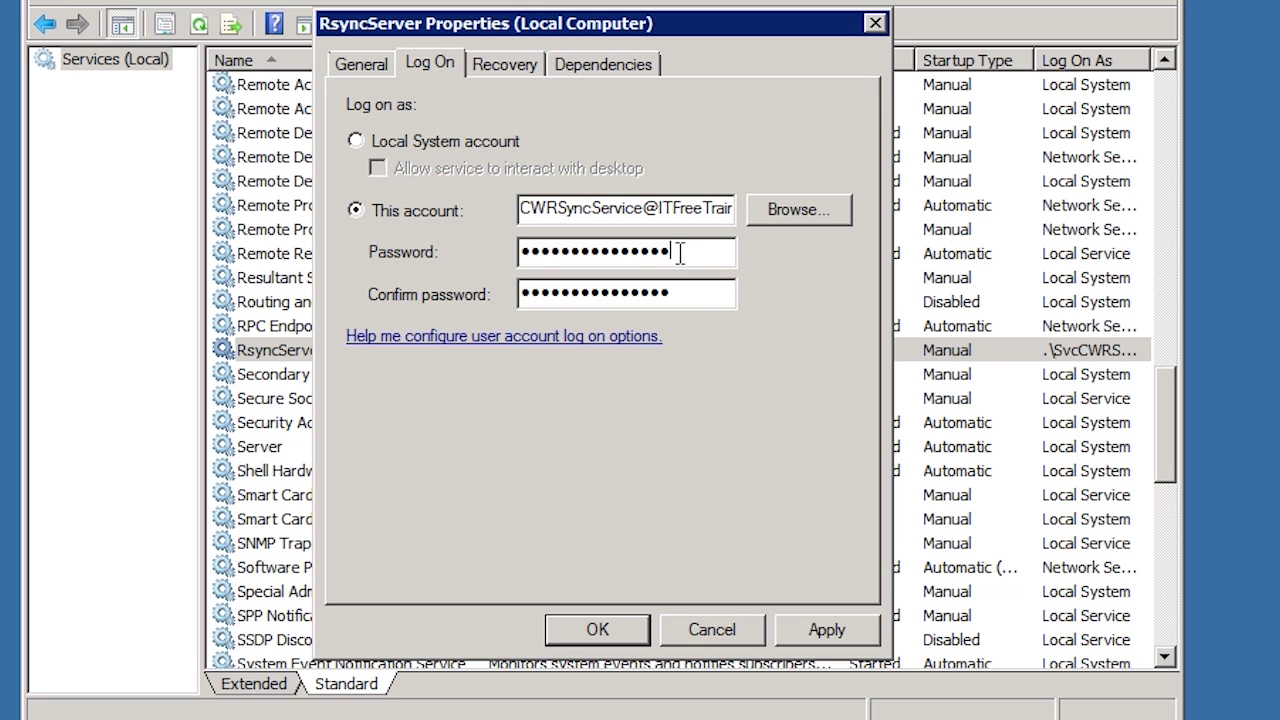
pyautogui.doubleClick(679, 252)
pyautogui.write('Password1')
pyautogui.press('Tab')
pyautogui.write('Password1')
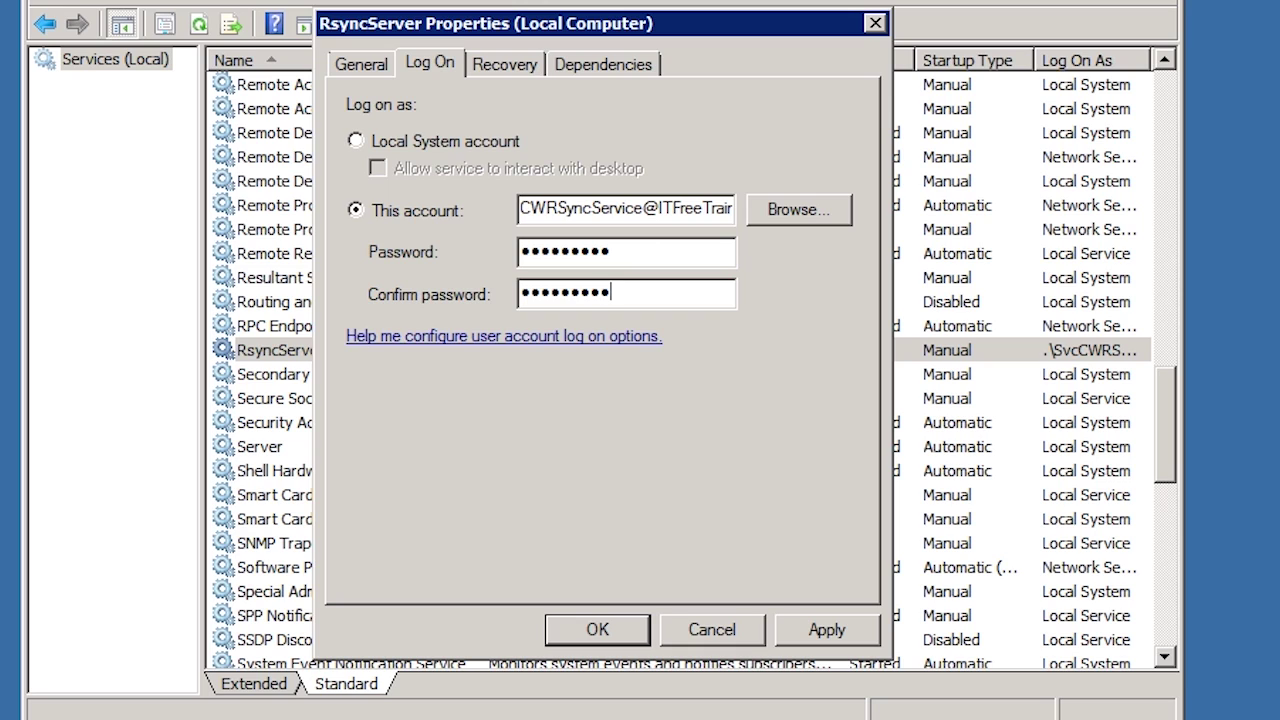
# - Apply the log-on change, accept the Log On As A Service notice, and start RsyncServer
pyautogui.click(826, 628)
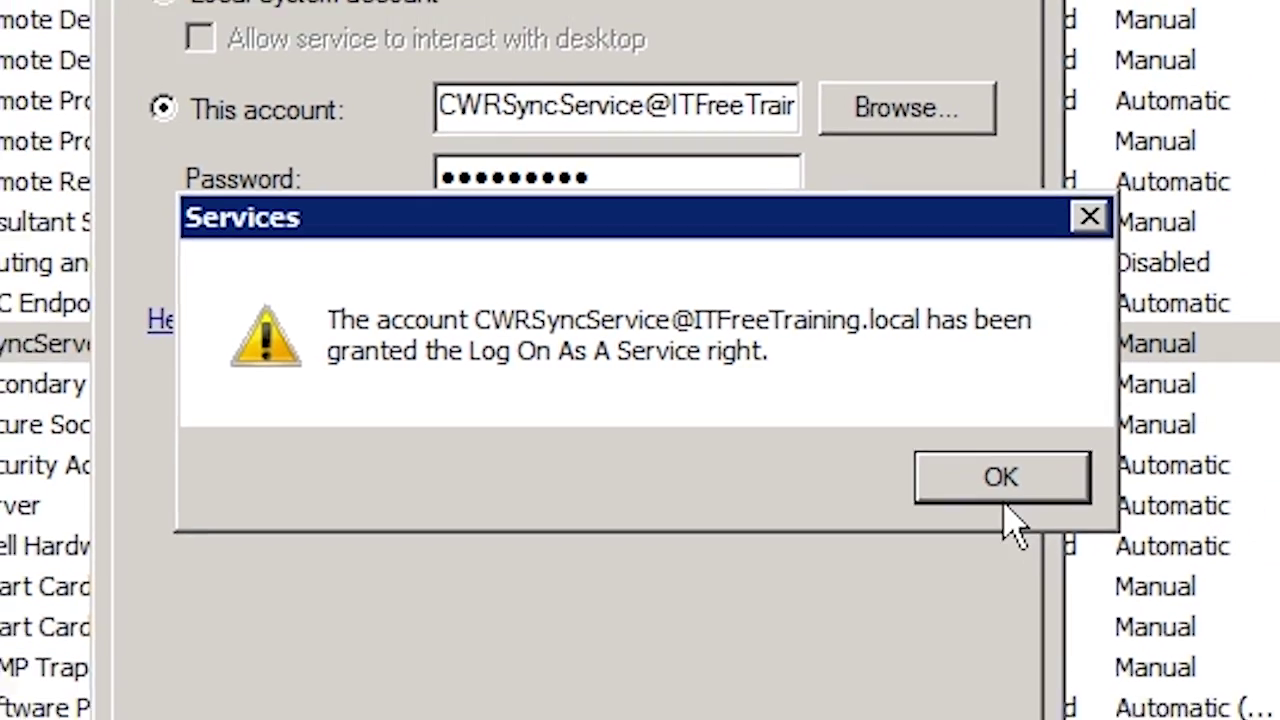
pyautogui.click(1060, 496)
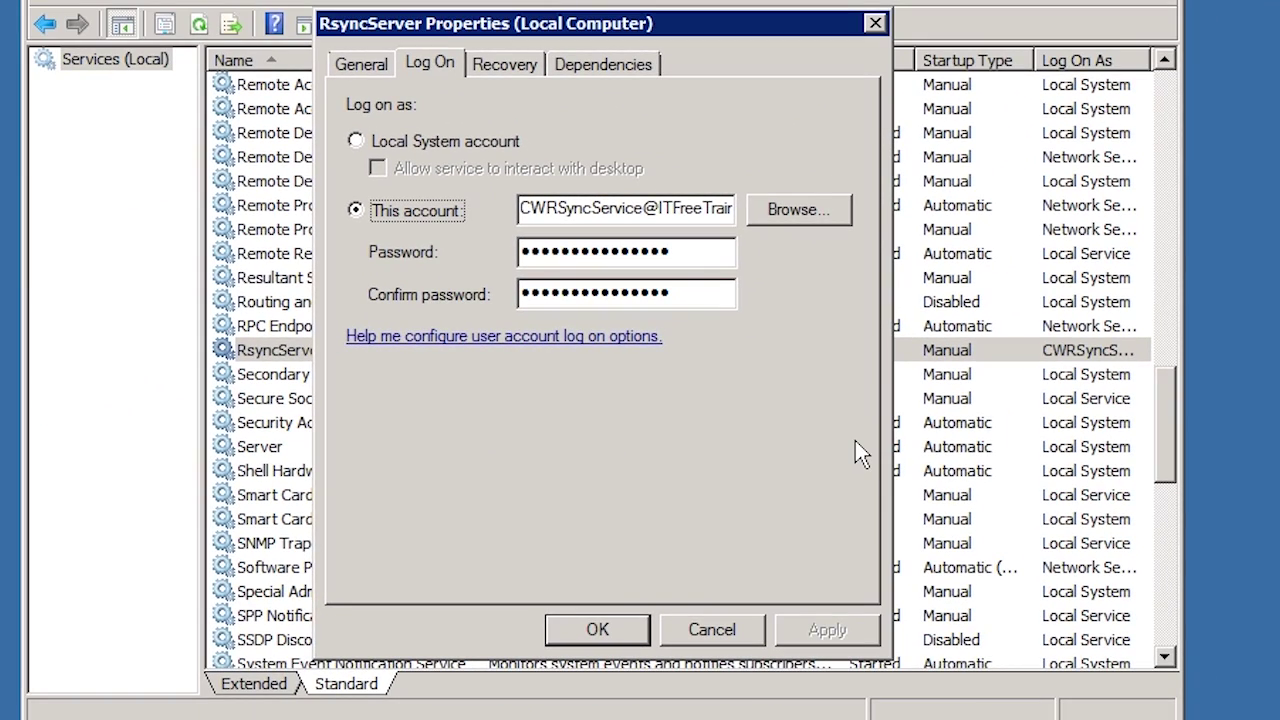
pyautogui.click(361, 66)
pyautogui.click(385, 441)
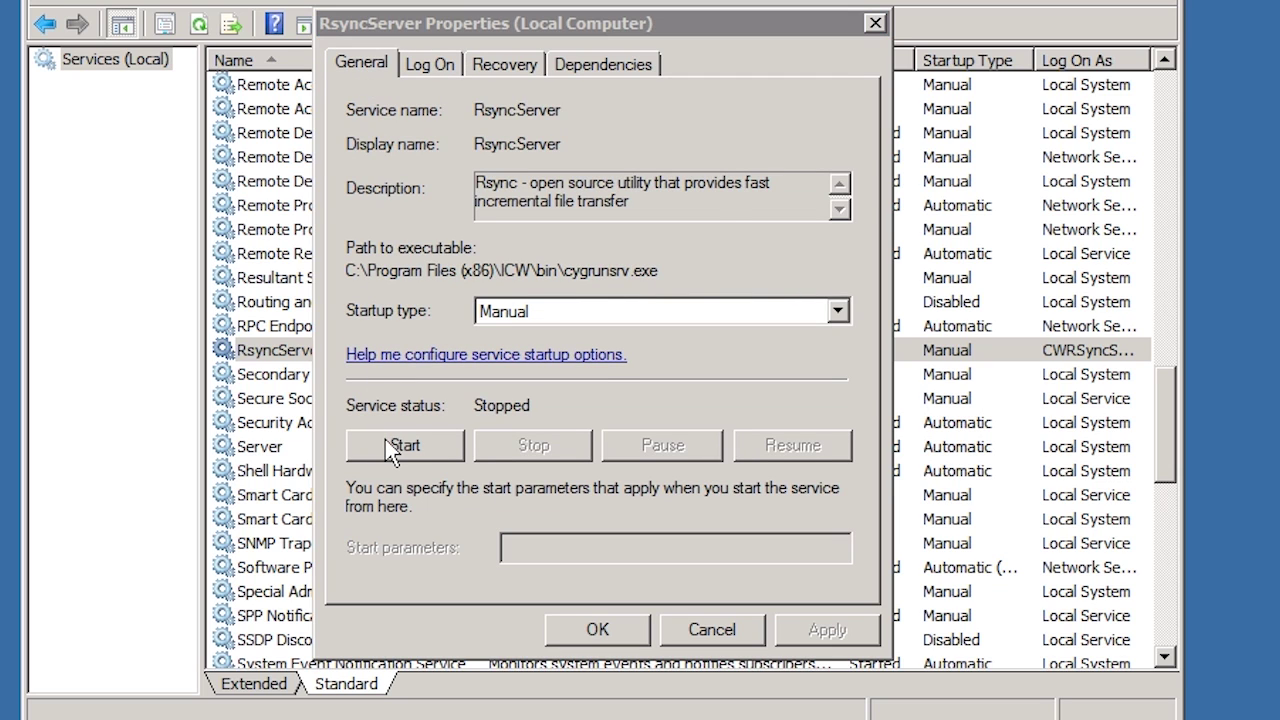